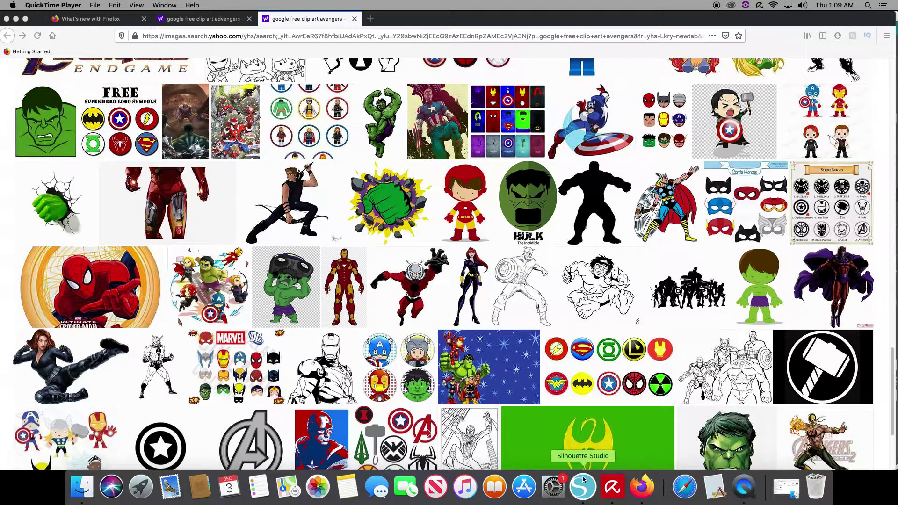
# Browse the Avengers clip art results in Firefox, then bring the Silhouette Studio design forward
pyautogui.click(583, 486)
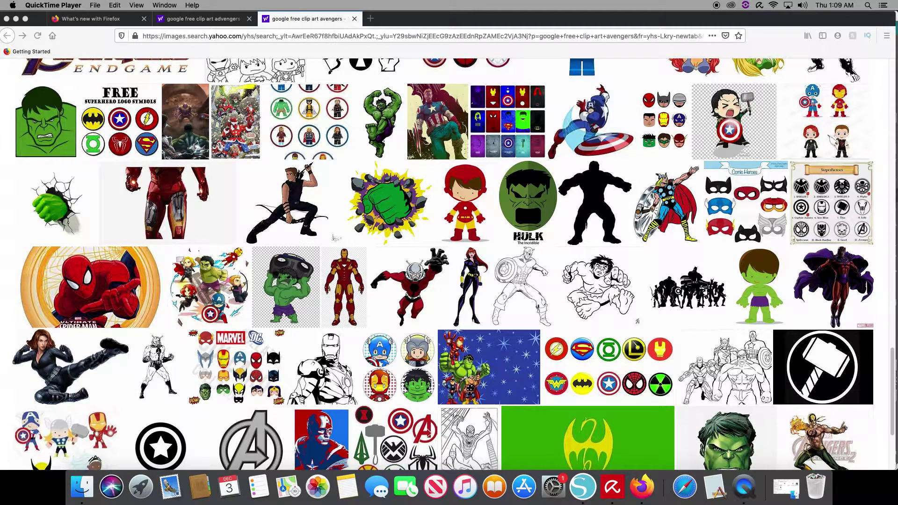
pyautogui.scroll(15, 354, 375)
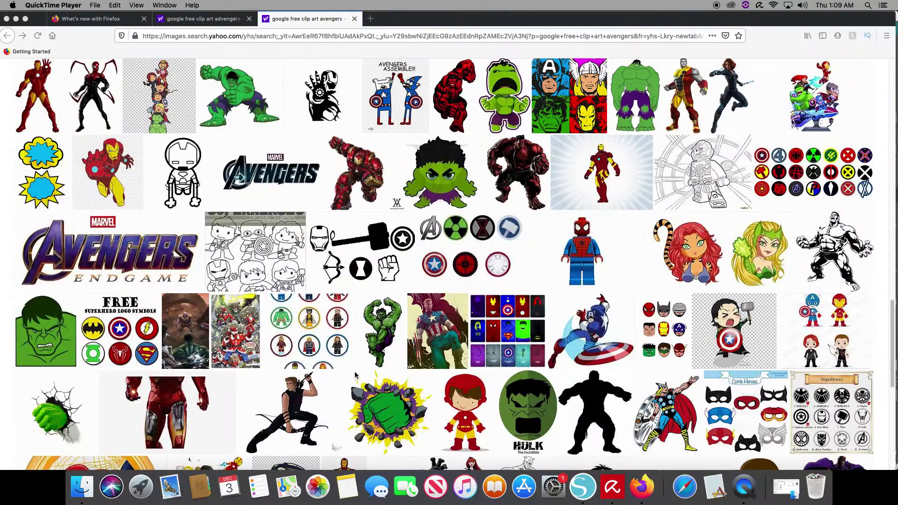
pyautogui.scroll(8, 356, 378)
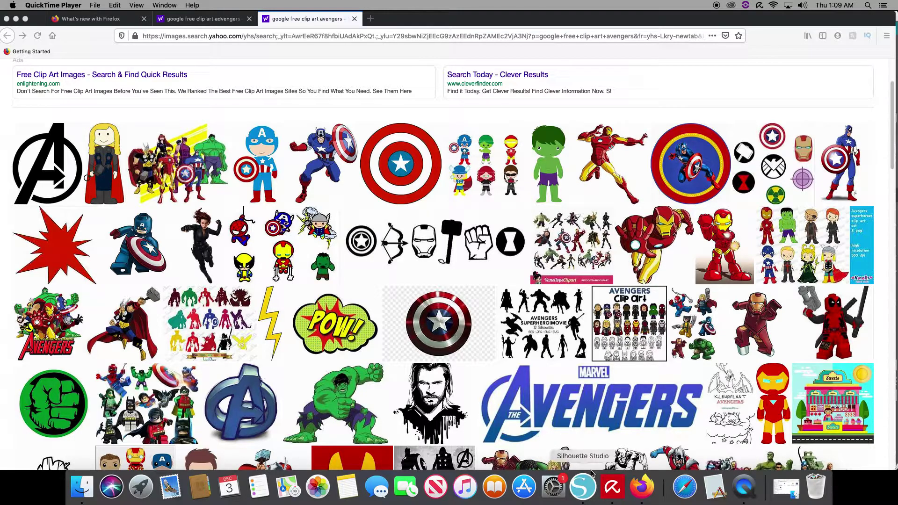
pyautogui.click(582, 487)
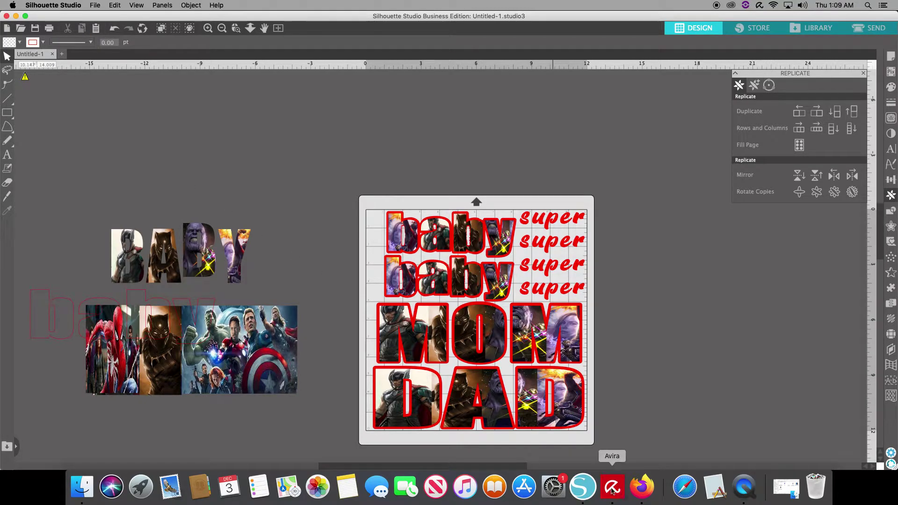
# Switch back to the Firefox Avengers clip art search results
pyautogui.click(638, 489)
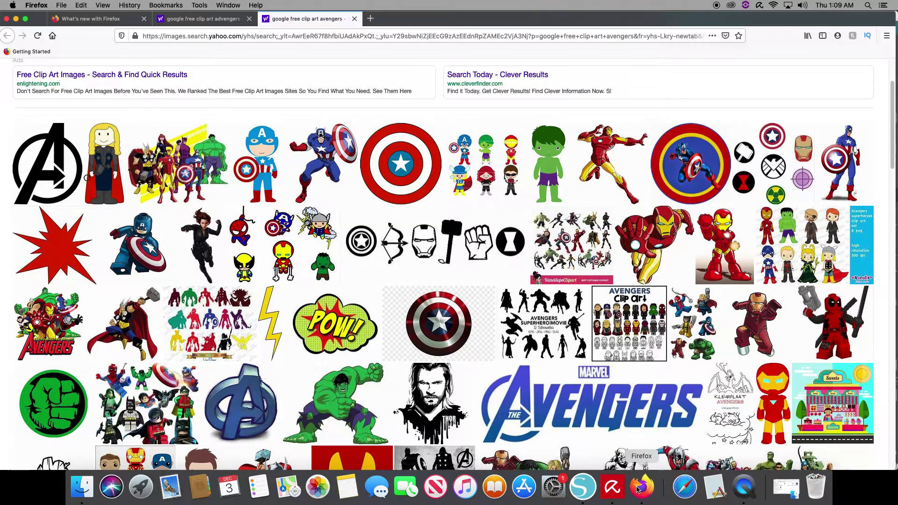
# Copy the Avengers heroes group picture and return to Silhouette Studio
pyautogui.scroll(-3, 280, 193)
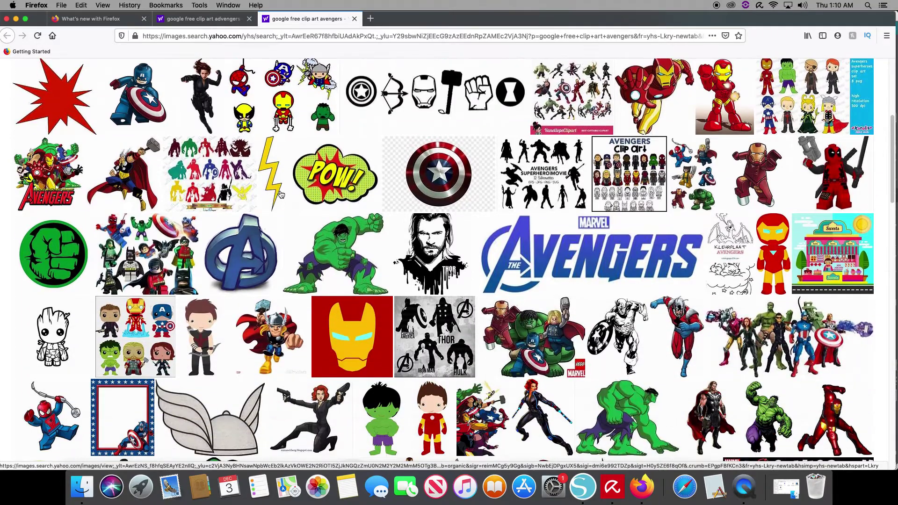
pyautogui.scroll(5, 266, 195)
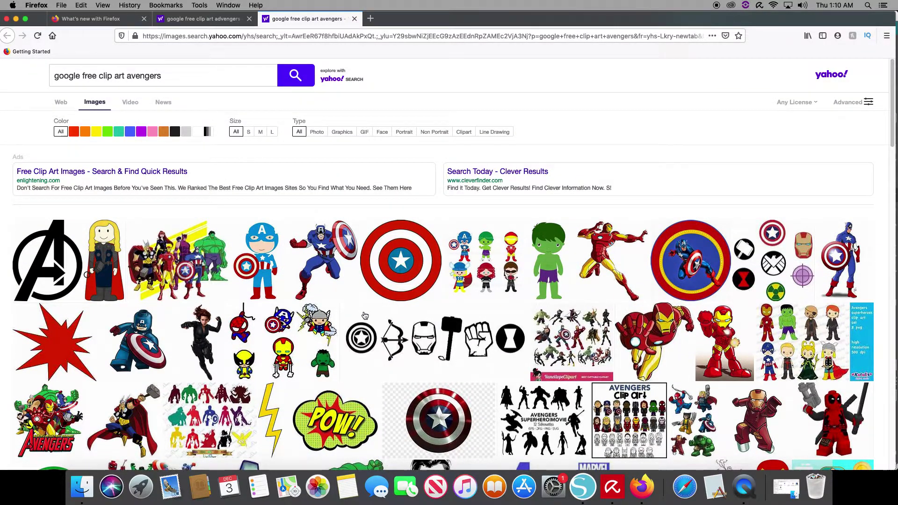
pyautogui.scroll(-8, 364, 315)
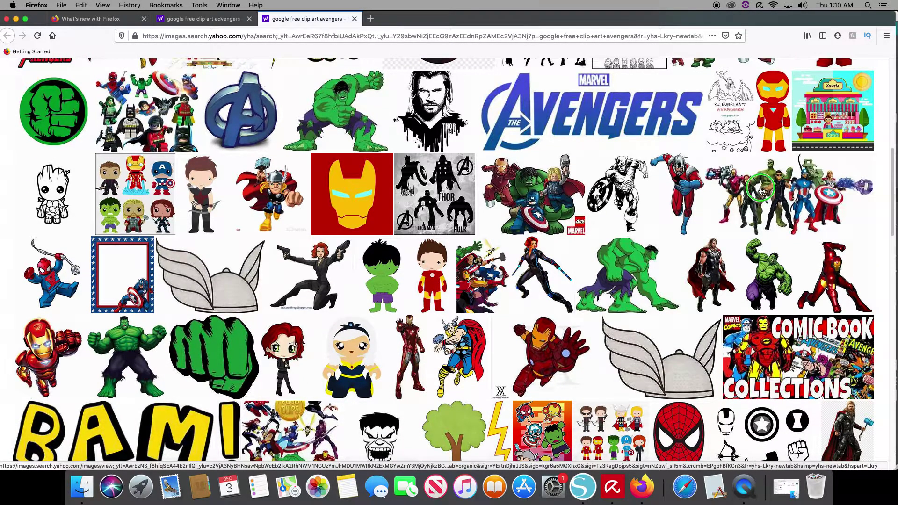
pyautogui.rightClick(761, 190)
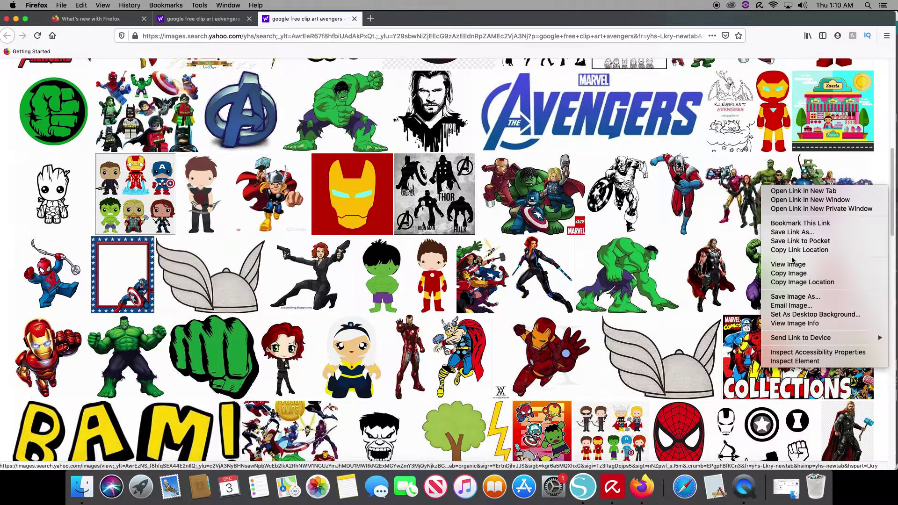
pyautogui.click(795, 273)
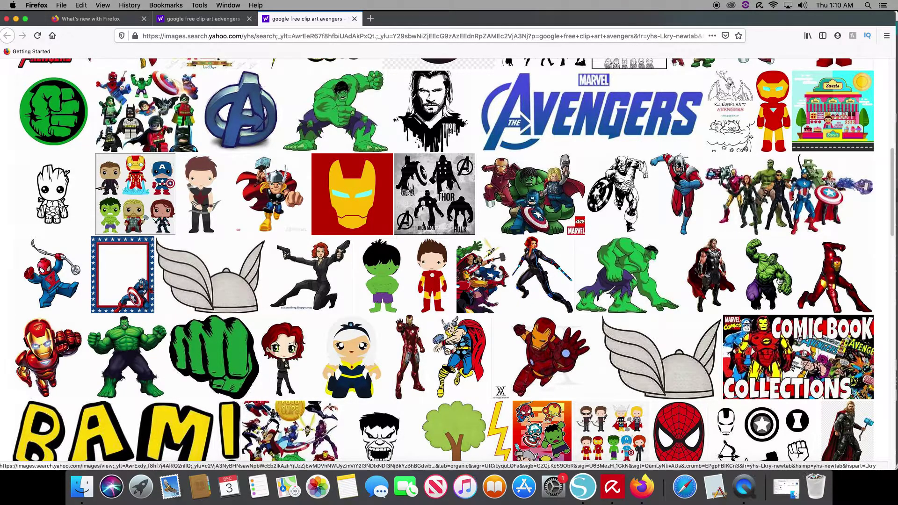
pyautogui.click(586, 488)
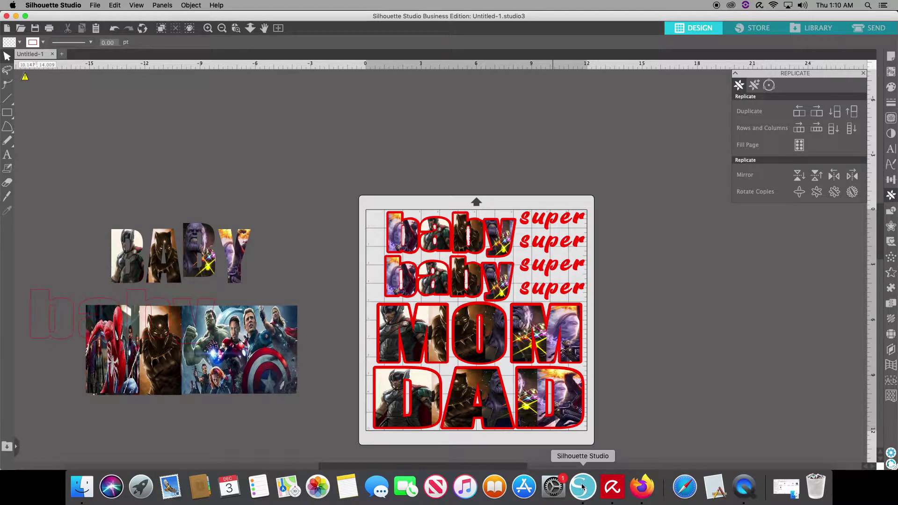
# Move all word designs off the mat to the right and paste the Avengers picture onto the mat
pyautogui.moveTo(363, 437); pyautogui.dragTo(587, 211)
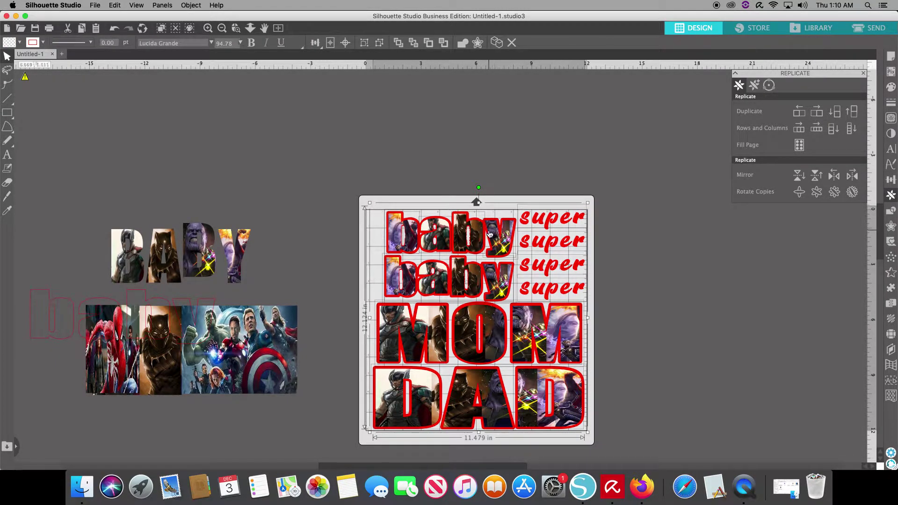
pyautogui.moveTo(497, 233); pyautogui.dragTo(758, 222)
pyautogui.rightClick(407, 232)
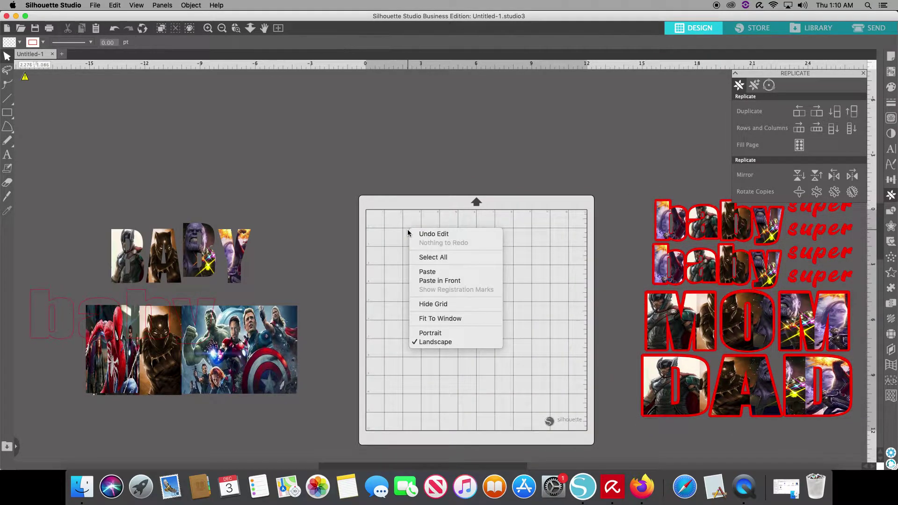
pyautogui.click(426, 272)
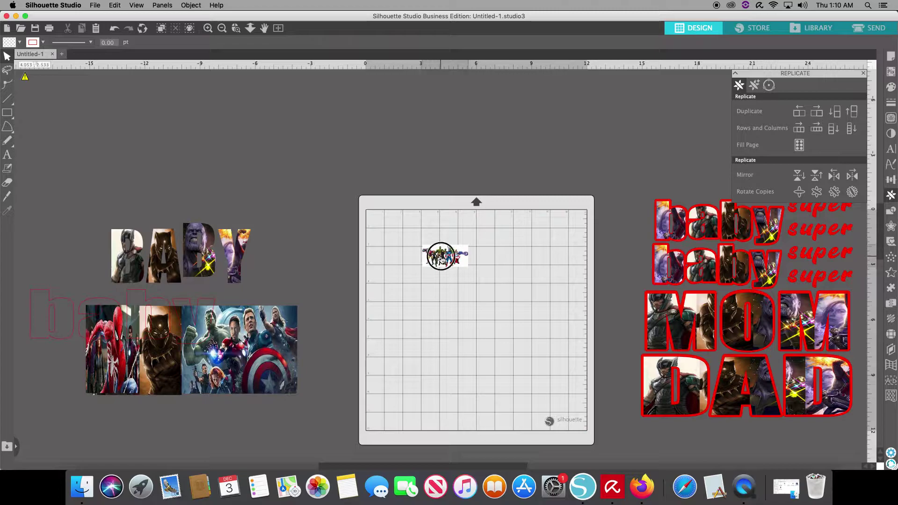
# Resize the pasted picture to 11.351 × 5.502 in across the mat's top
pyautogui.click(440, 258)
pyautogui.moveTo(473, 272); pyautogui.dragTo(555, 437)
pyautogui.moveTo(499, 302); pyautogui.dragTo(462, 272)
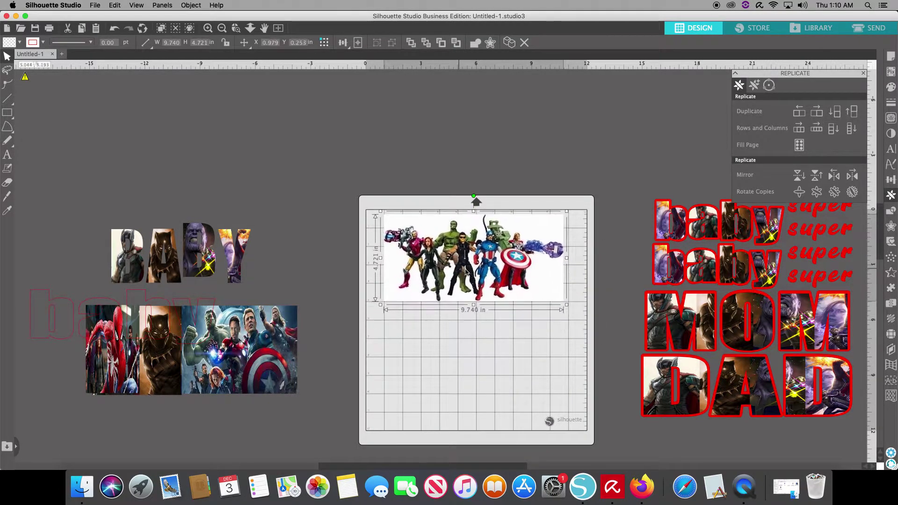
pyautogui.moveTo(567, 305); pyautogui.dragTo(583, 411)
pyautogui.click(463, 296)
pyautogui.moveTo(463, 296); pyautogui.dragTo(452, 294)
pyautogui.moveTo(608, 208); pyautogui.dragTo(585, 220)
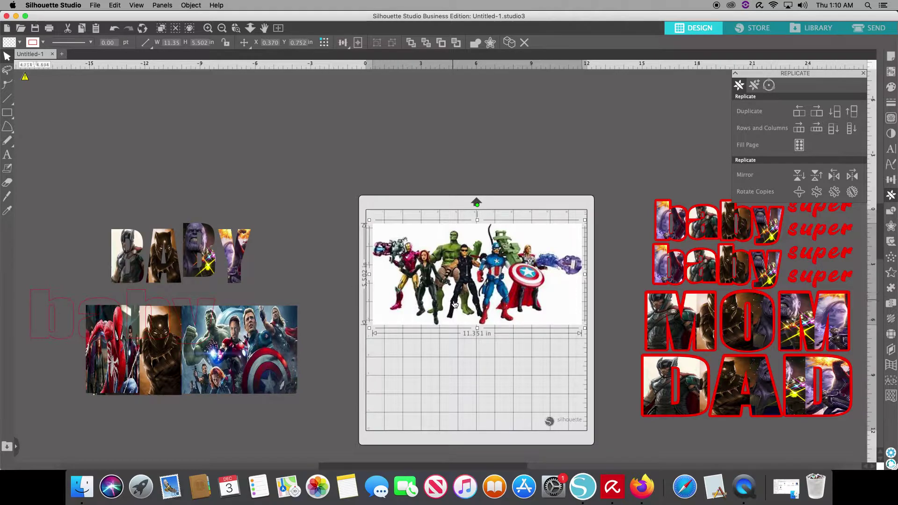
# Place the Avengers picture flush left at X 0.000 in, Y 0.422 in, and deselect it
pyautogui.moveTo(460, 297); pyautogui.dragTo(453, 290)
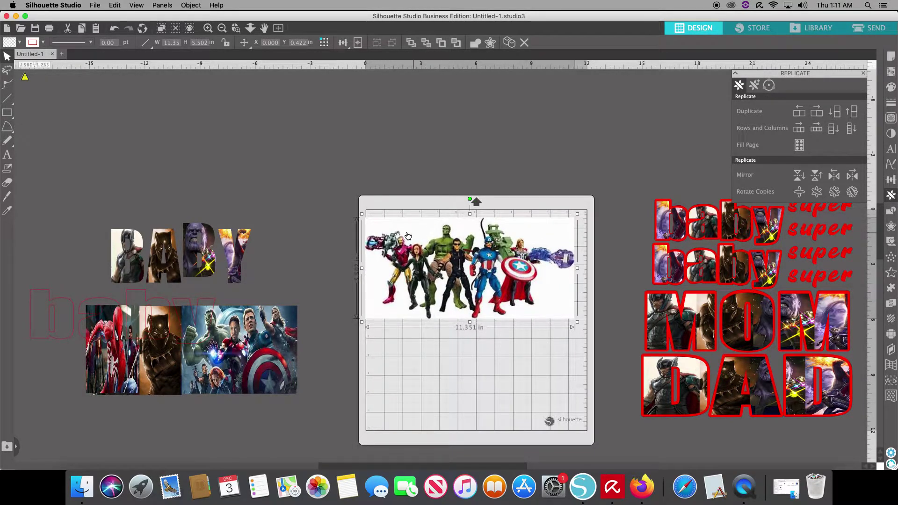
pyautogui.click(512, 334)
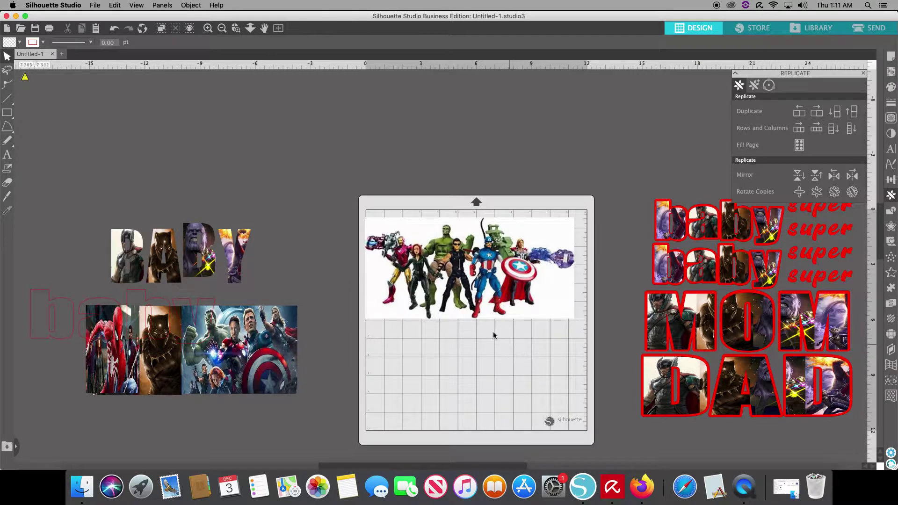
# Mark the whole Avengers picture as the trace area, deleting a stray tiny object along the way
pyautogui.click(888, 119)
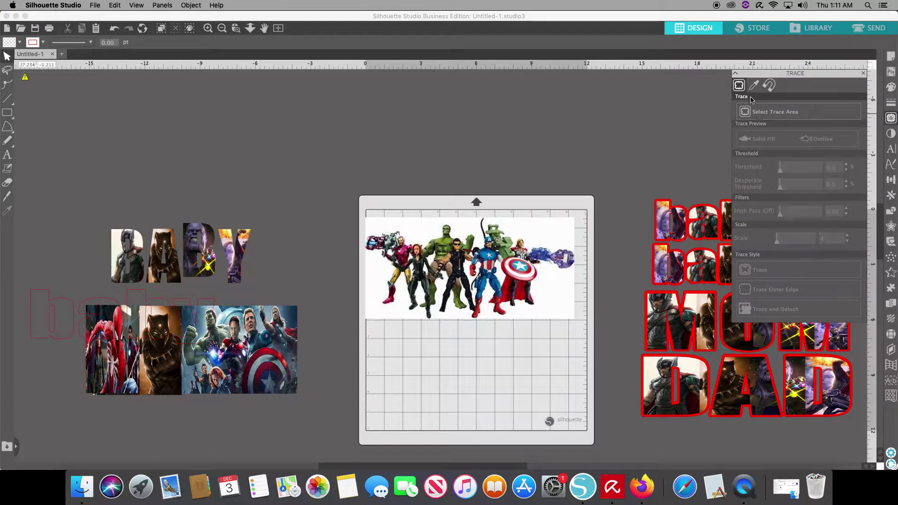
pyautogui.click(751, 113)
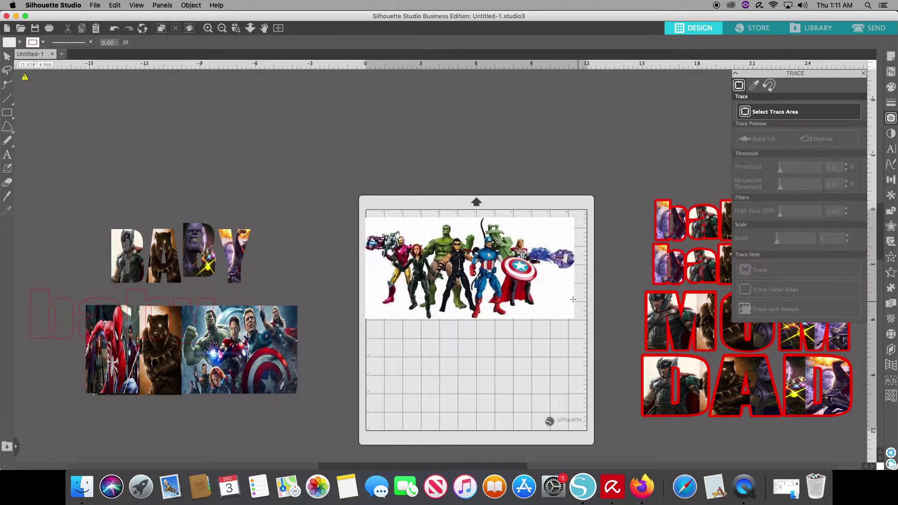
pyautogui.moveTo(575, 320)
pyautogui.mouseDown()
pyautogui.moveTo(581, 226)
pyautogui.moveTo(506, 234)
pyautogui.mouseUp()
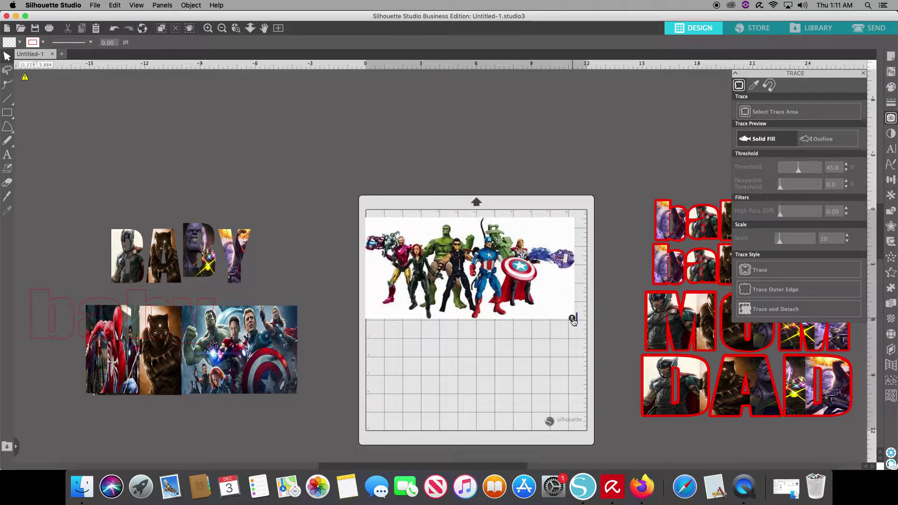
pyautogui.click(574, 321)
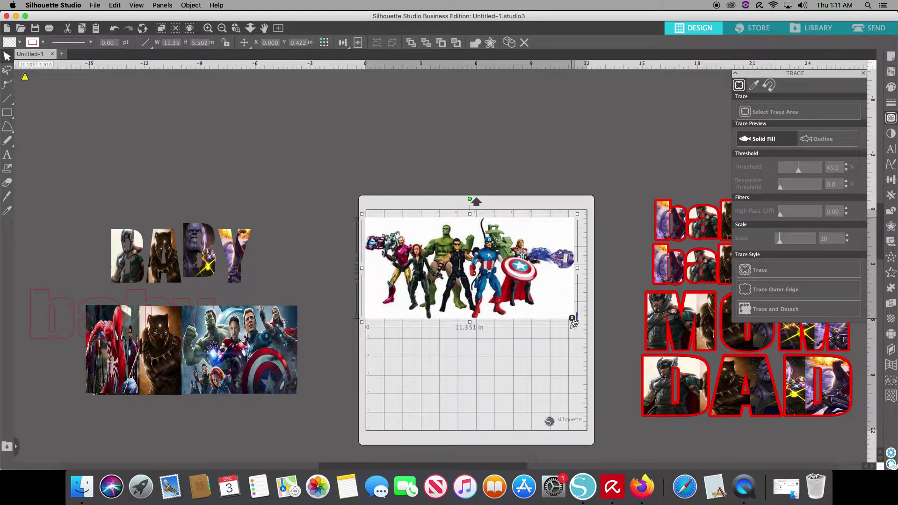
pyautogui.click(575, 321)
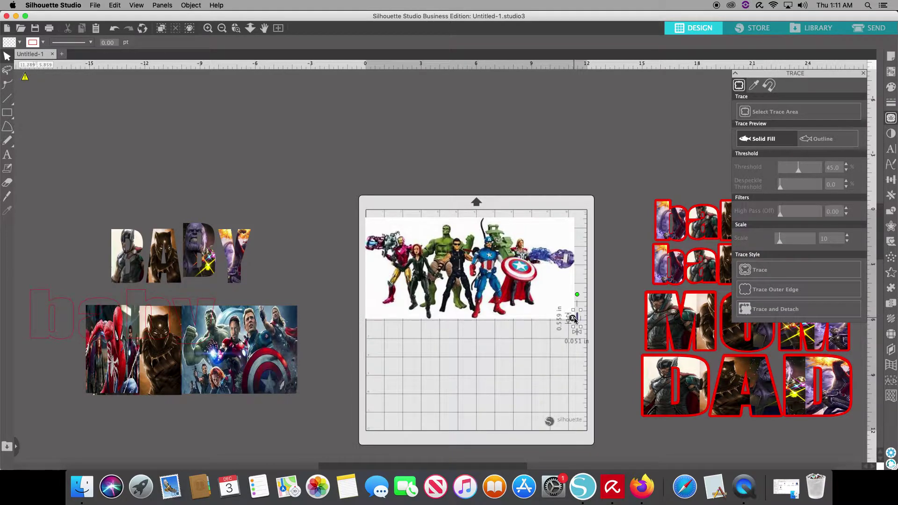
pyautogui.press('Delete')
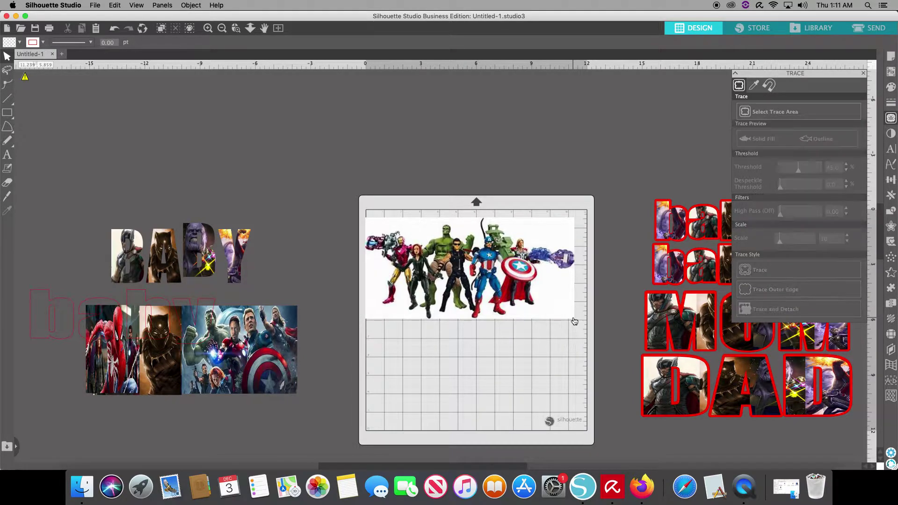
pyautogui.click(783, 118)
pyautogui.moveTo(580, 322)
pyautogui.mouseDown()
pyautogui.moveTo(581, 245)
pyautogui.moveTo(533, 206)
pyautogui.moveTo(357, 209)
pyautogui.mouseUp()
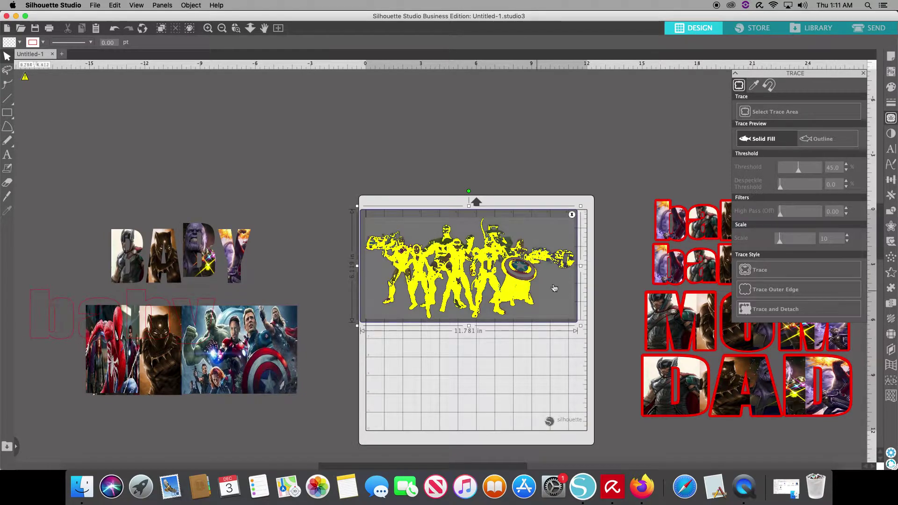
# Set the trace threshold to 80% and the trace scale to 17
pyautogui.click(800, 174)
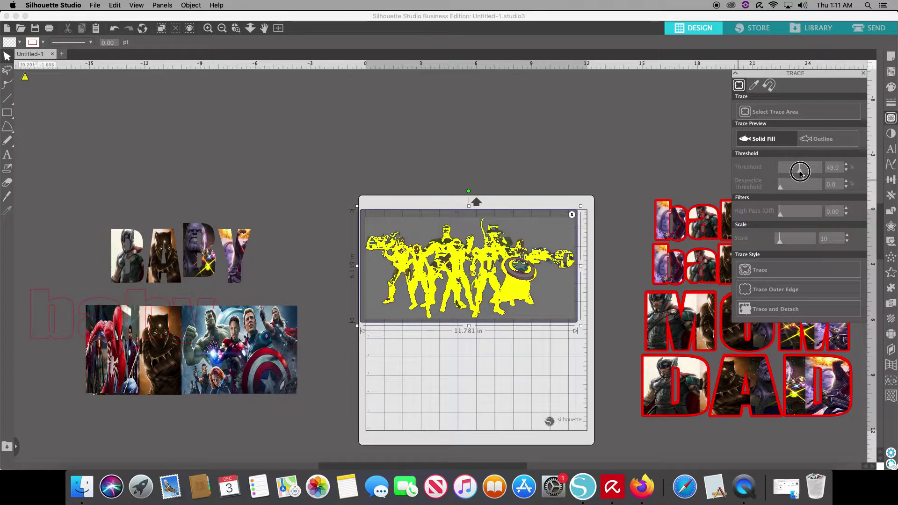
pyautogui.moveTo(800, 173); pyautogui.dragTo(814, 174)
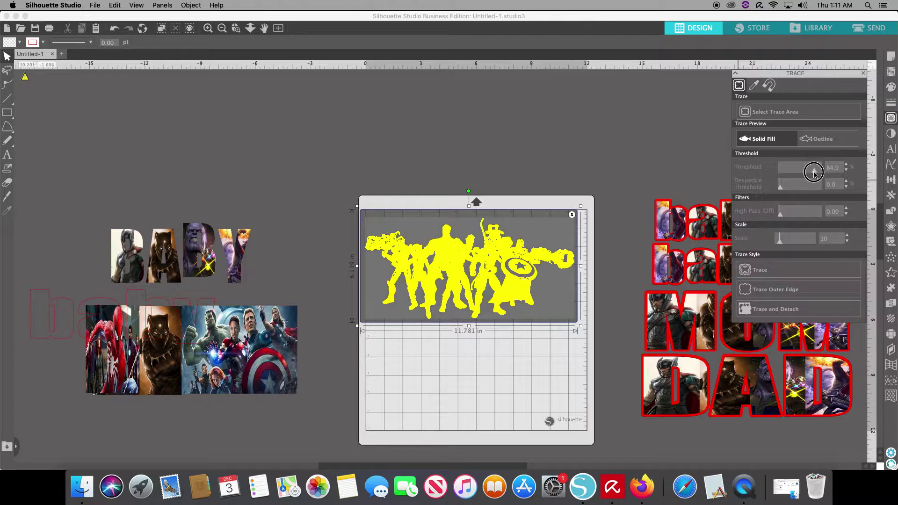
pyautogui.moveTo(814, 174); pyautogui.dragTo(813, 174)
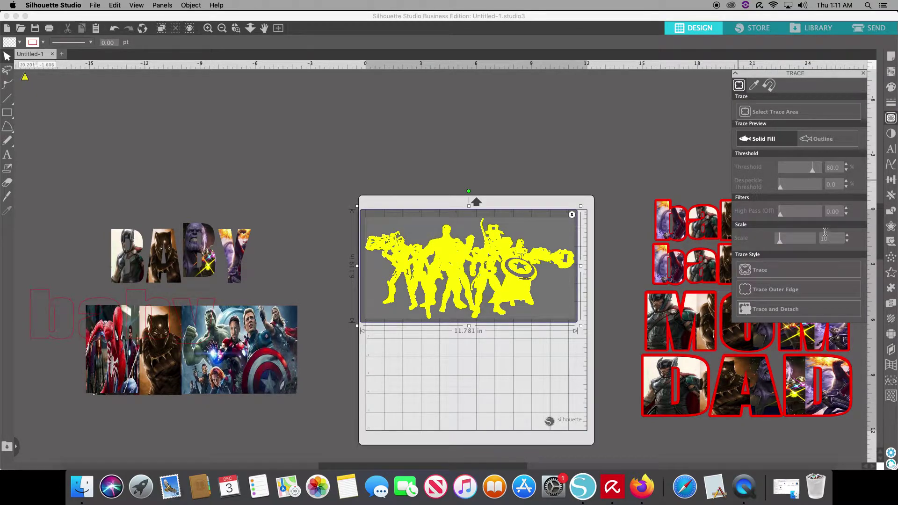
pyautogui.click(847, 237)
pyautogui.click(848, 237)
pyautogui.click(848, 237)
pyautogui.click(846, 236)
pyautogui.click(847, 237)
pyautogui.click(847, 237)
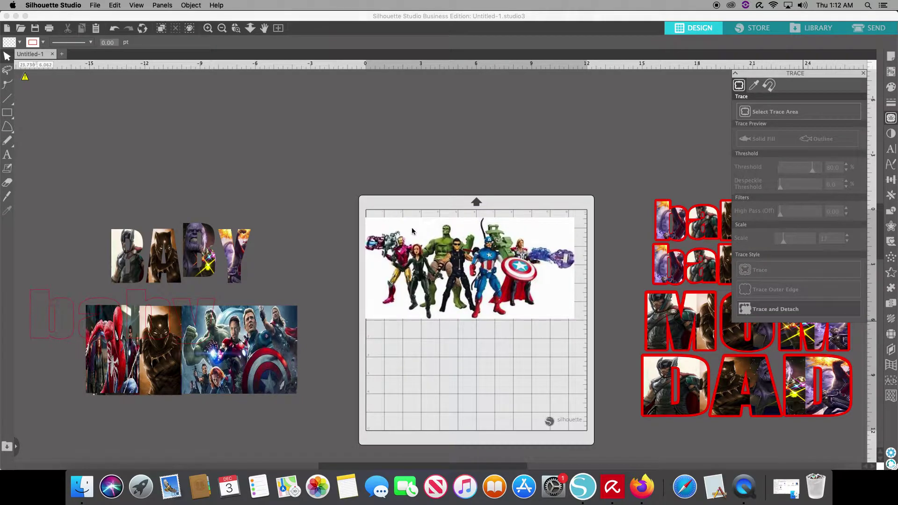
# Drag the traced silhouette and white background pieces off the mat to the upper left
pyautogui.moveTo(420, 234)
pyautogui.mouseDown()
pyautogui.moveTo(357, 164)
pyautogui.moveTo(256, 132)
pyautogui.mouseUp()
pyautogui.moveTo(374, 294); pyautogui.dragTo(192, 280)
pyautogui.moveTo(371, 184); pyautogui.dragTo(202, 175)
pyautogui.moveTo(202, 298); pyautogui.dragTo(104, 243)
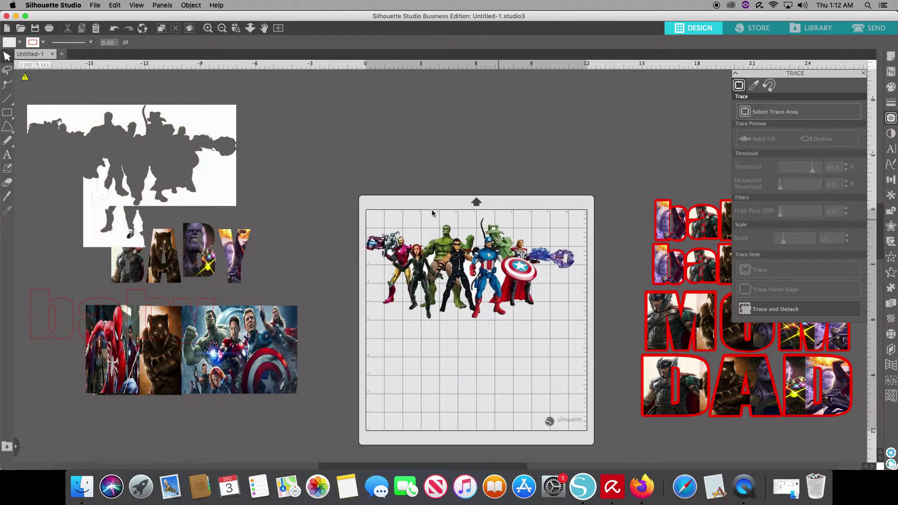
pyautogui.click(537, 233)
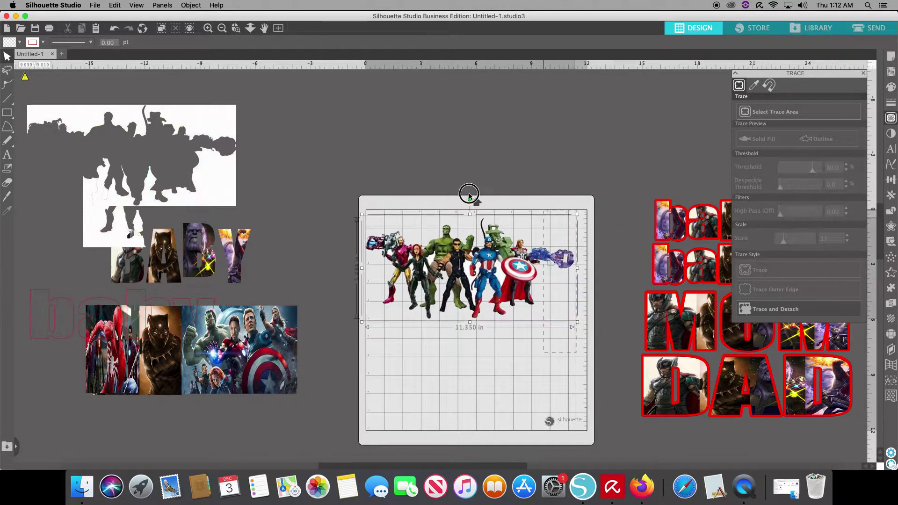
pyautogui.click(442, 356)
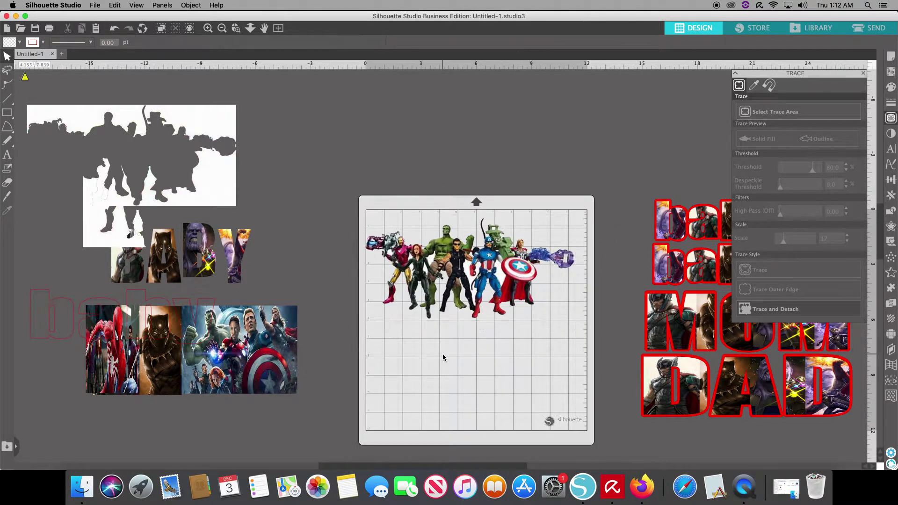
pyautogui.click(442, 223)
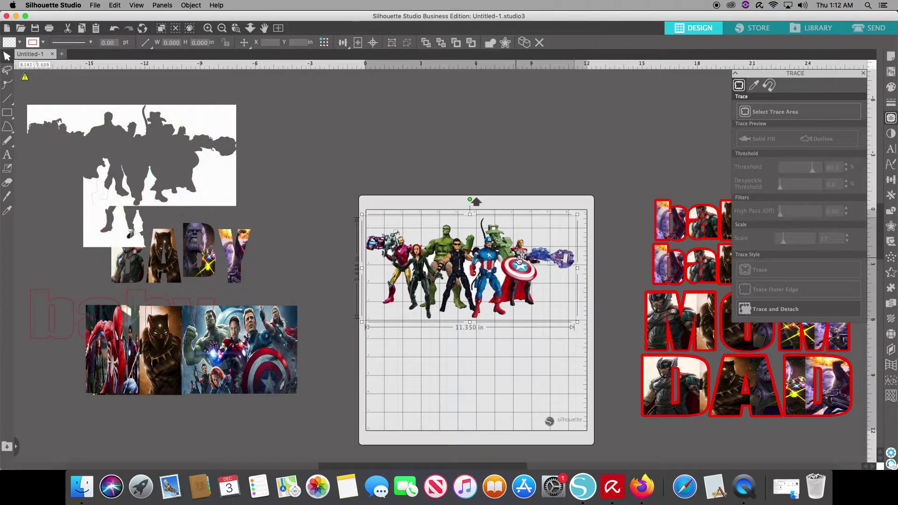
pyautogui.scroll(3, 525, 264)
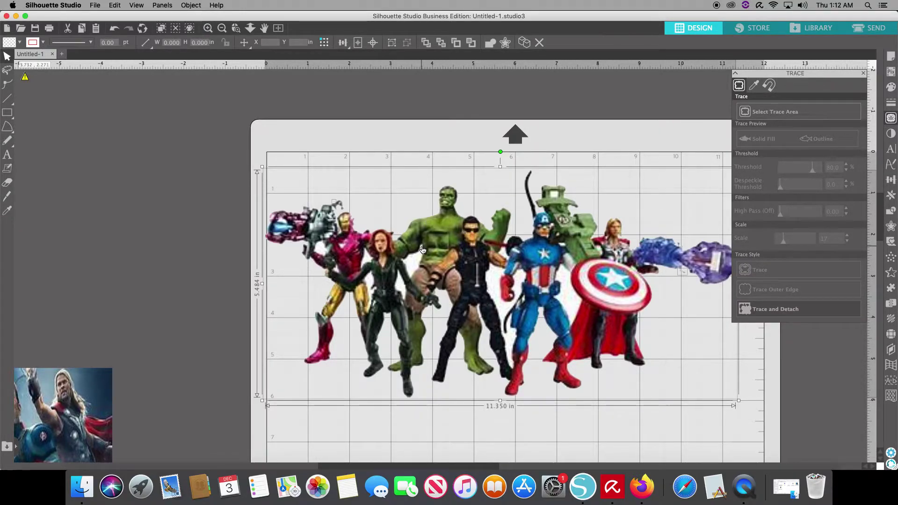
pyautogui.scroll(-2, 422, 249)
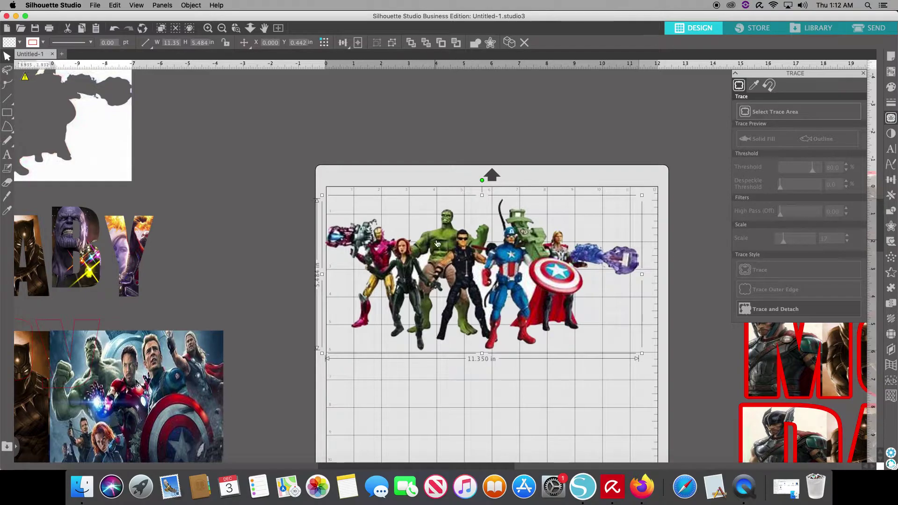
pyautogui.moveTo(503, 305); pyautogui.dragTo(525, 280)
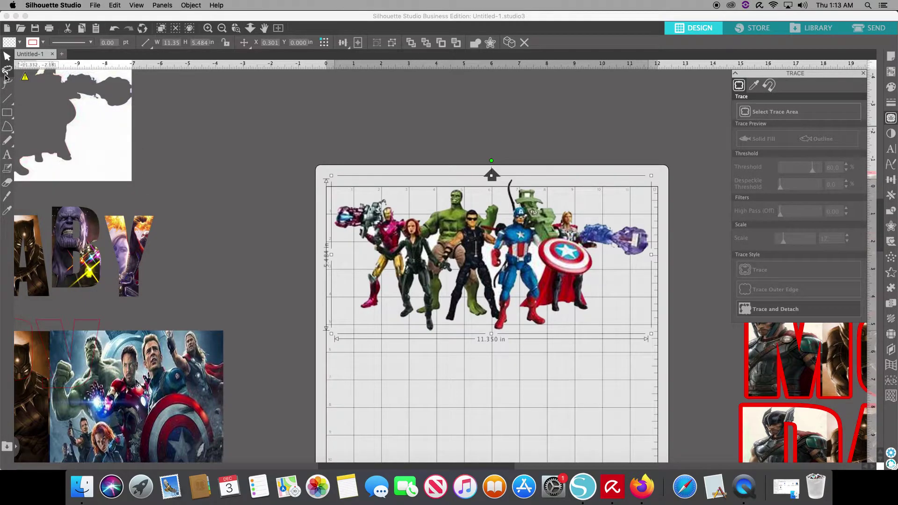
# Add the word 'MAN' below the heroes, in Sakuwek at 72 pt
pyautogui.moveTo(5, 112)
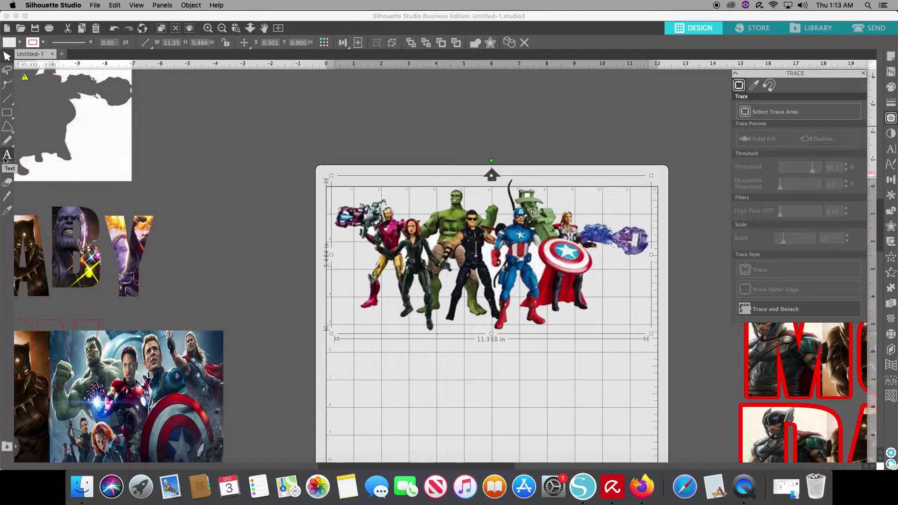
pyautogui.click(6, 159)
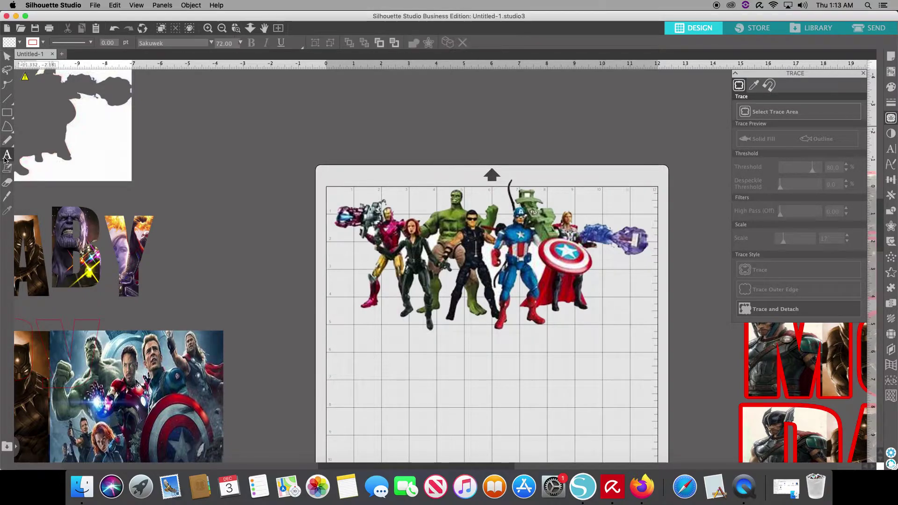
pyautogui.click(378, 358)
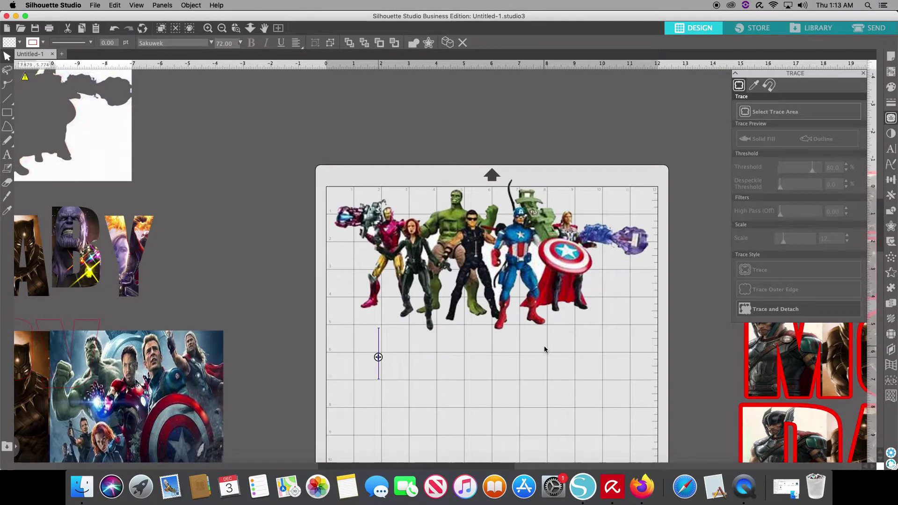
pyautogui.write('MAN')
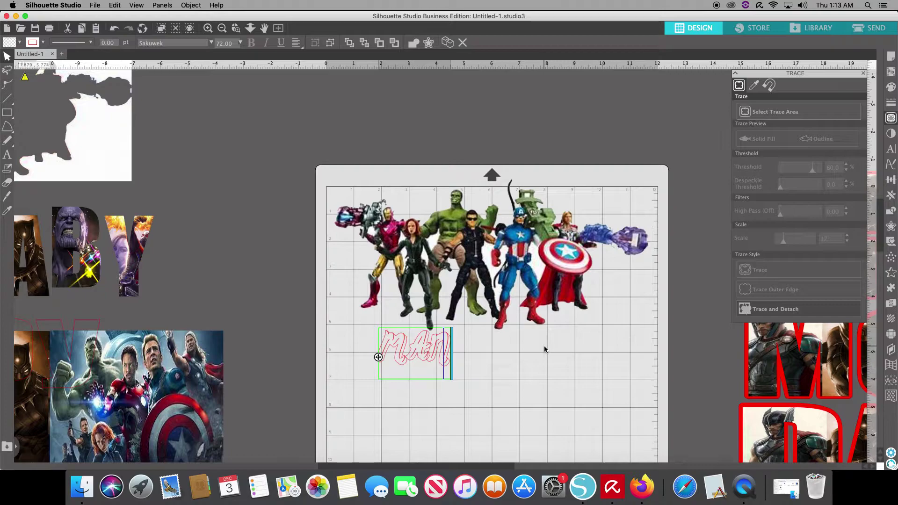
pyautogui.click(530, 341)
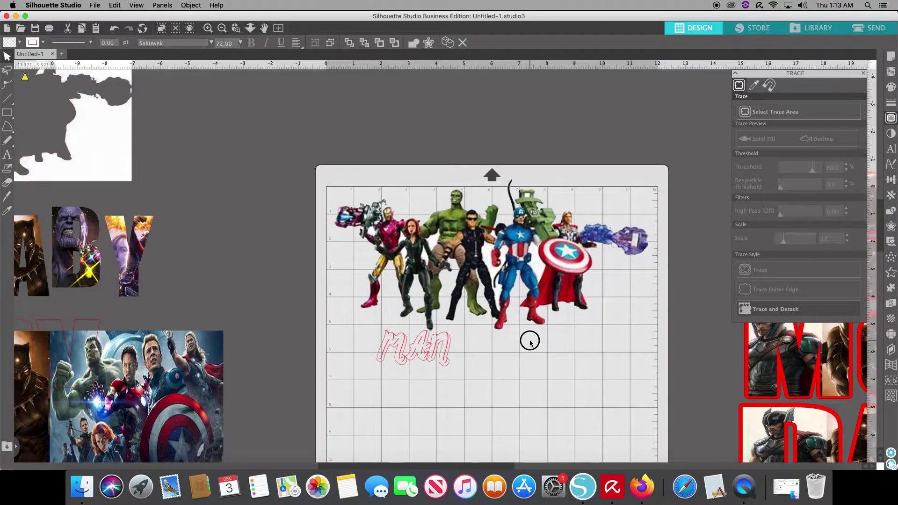
pyautogui.click(423, 356)
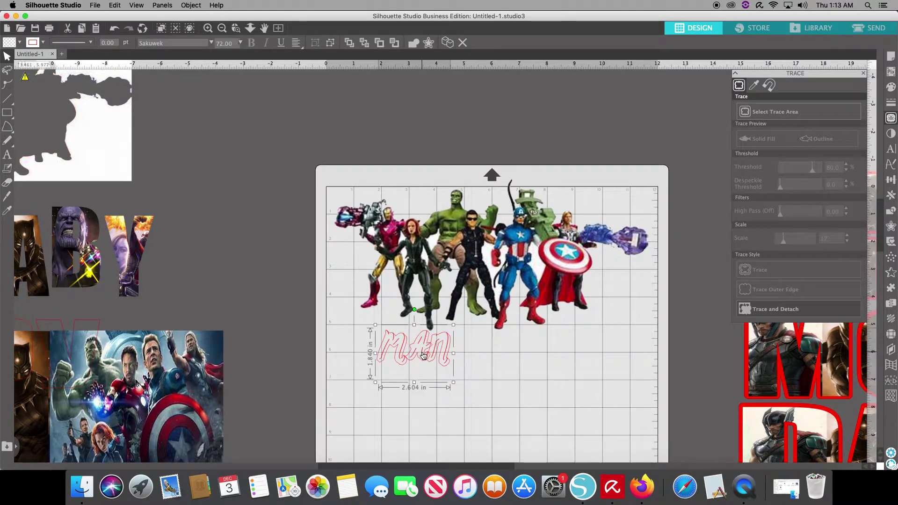
pyautogui.click(890, 154)
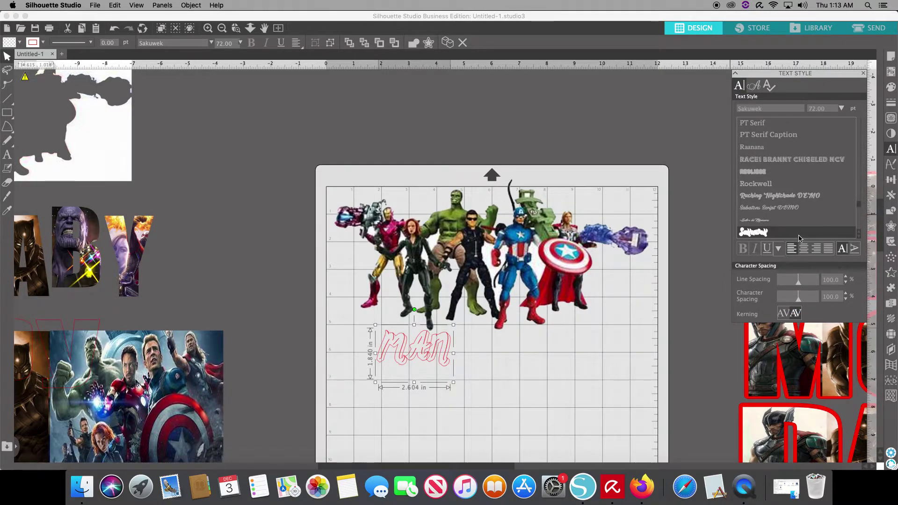
# Set MAN in Plastic Pill, enlarge it to about 6.86 × 2.45 in, and move it over the heroes
pyautogui.click(860, 205)
pyautogui.click(860, 204)
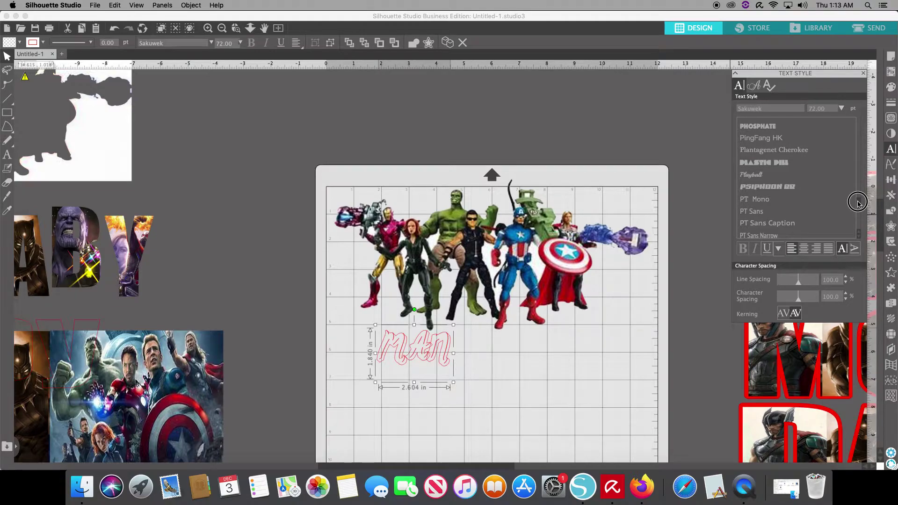
pyautogui.click(857, 202)
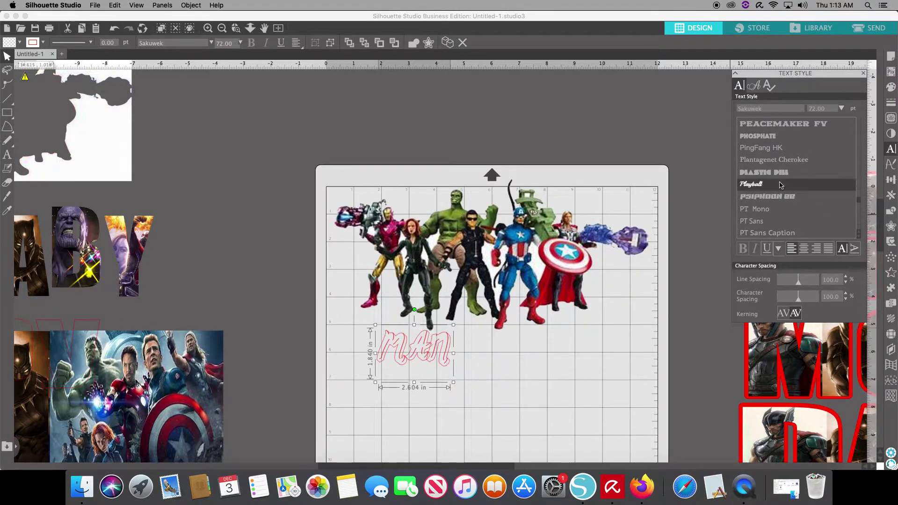
pyautogui.click(778, 173)
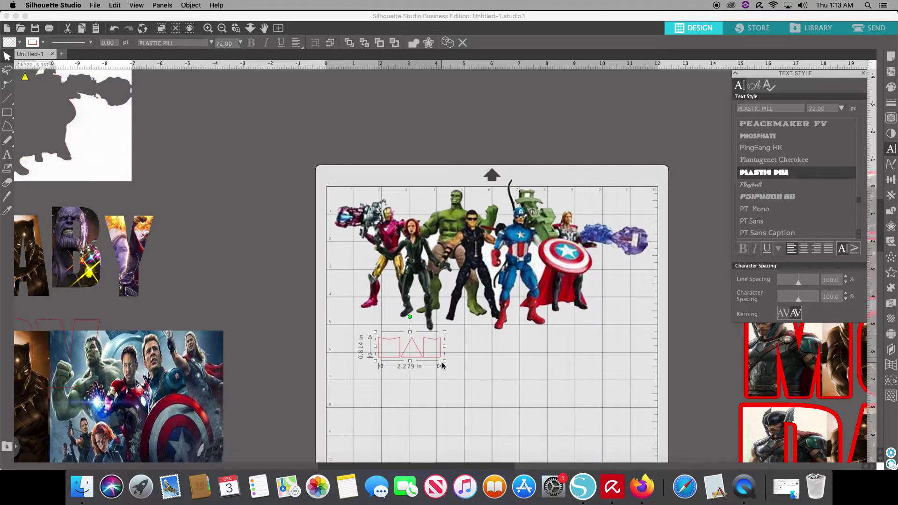
pyautogui.moveTo(444, 361); pyautogui.dragTo(574, 396)
pyautogui.moveTo(486, 369); pyautogui.dragTo(490, 243)
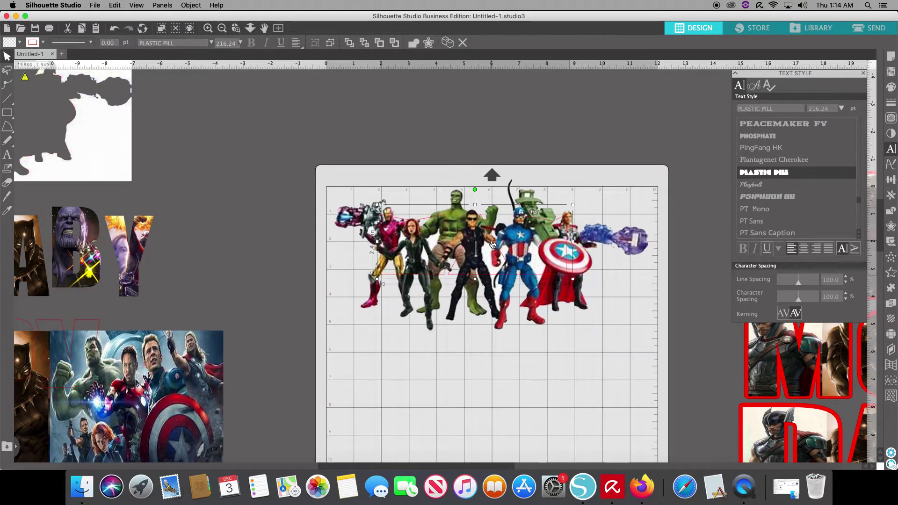
# Shrink the Avengers image to about 11.66 × 5.64 in and position it over the MAN text
pyautogui.click(588, 280)
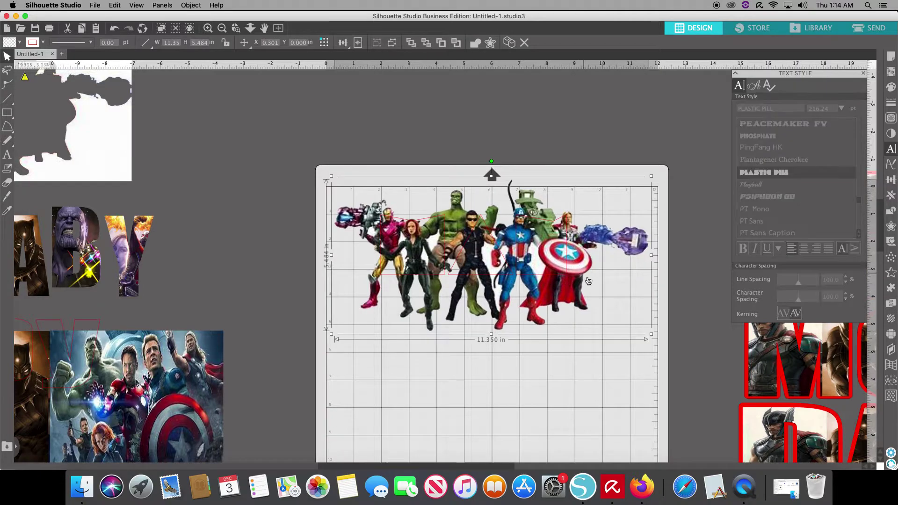
pyautogui.moveTo(650, 335); pyautogui.dragTo(646, 364)
pyautogui.moveTo(488, 284); pyautogui.dragTo(485, 274)
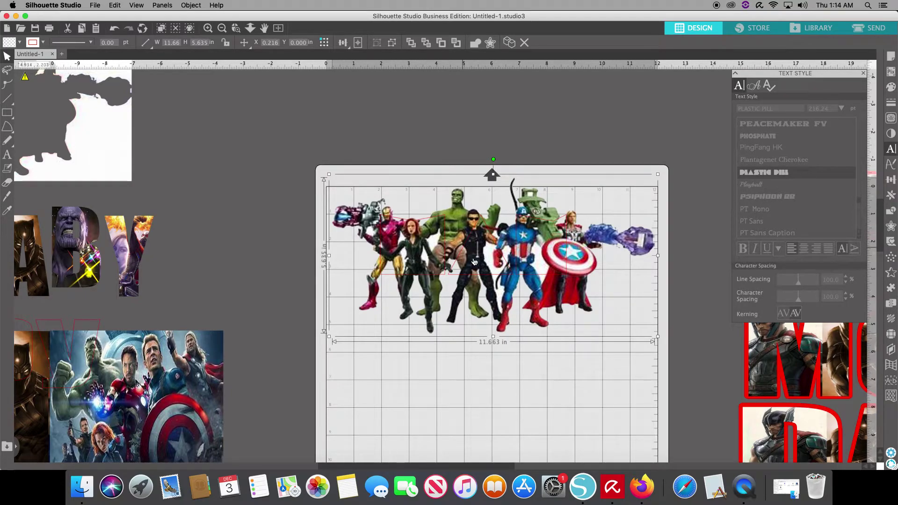
pyautogui.click(528, 381)
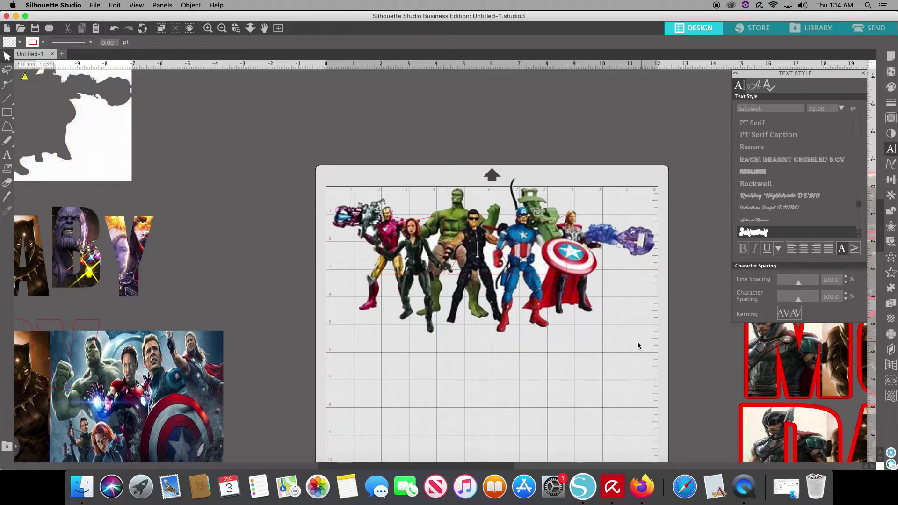
pyautogui.click(437, 218)
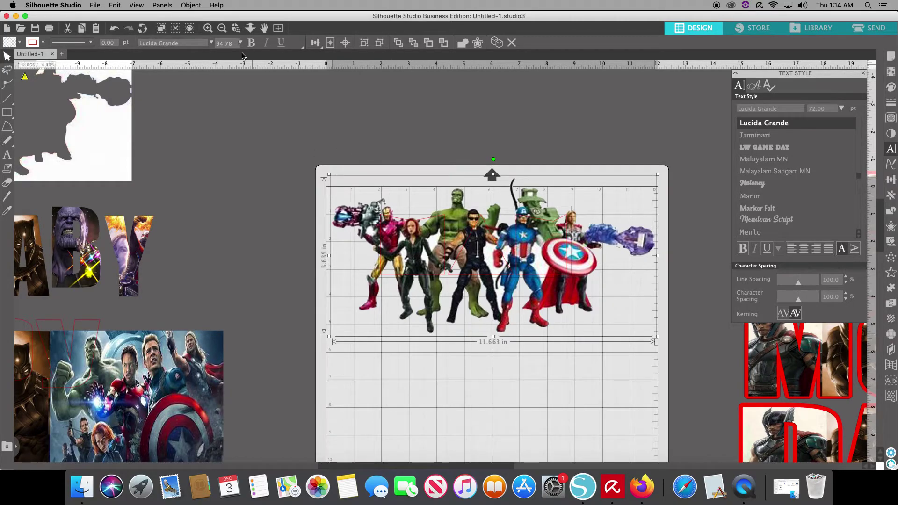
# Crop the Avengers image into the MAN letter shapes with Object > Modify > Crop
pyautogui.click(192, 6)
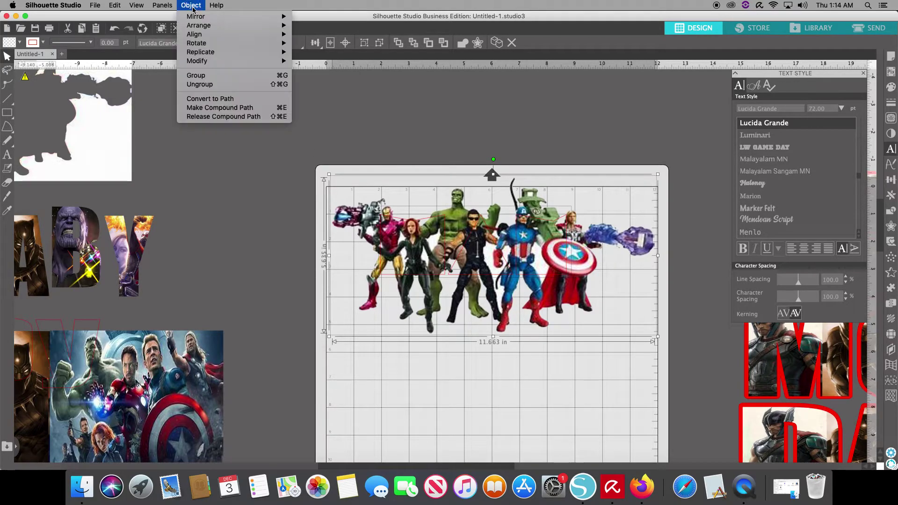
pyautogui.moveTo(234, 63)
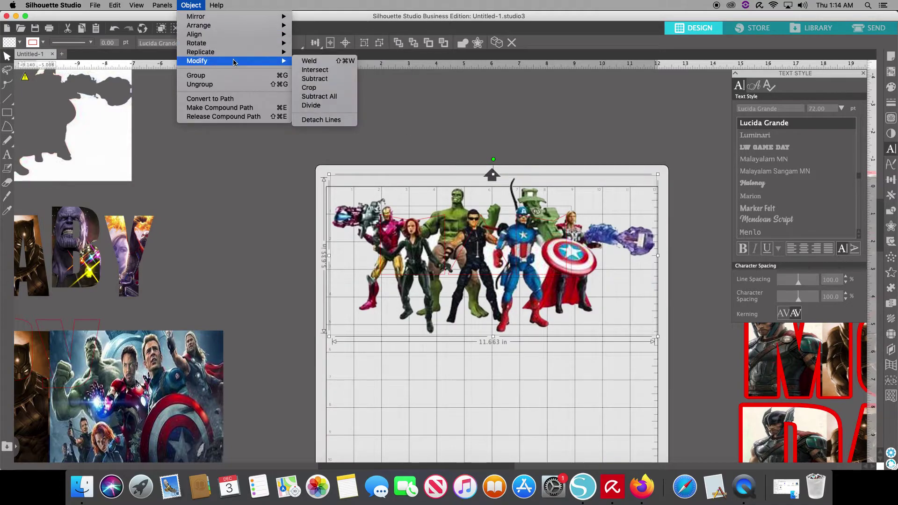
pyautogui.click(339, 88)
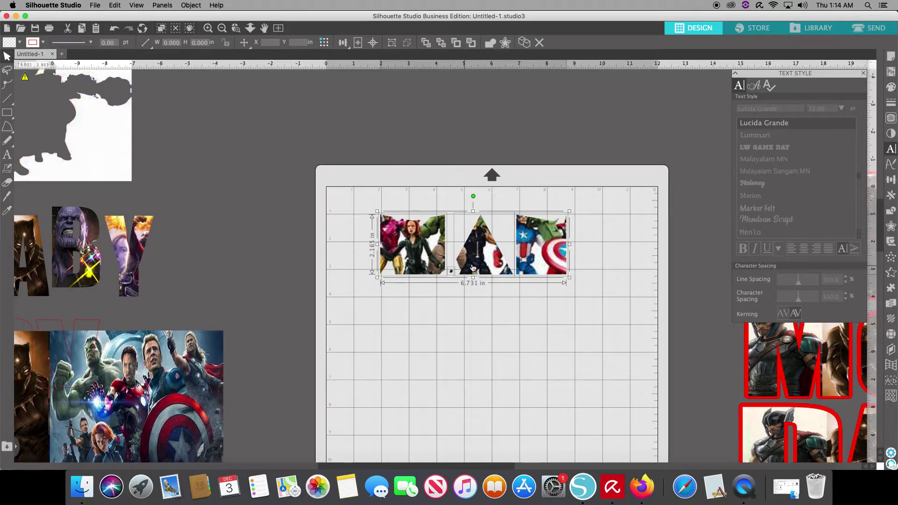
pyautogui.moveTo(472, 268); pyautogui.dragTo(468, 287)
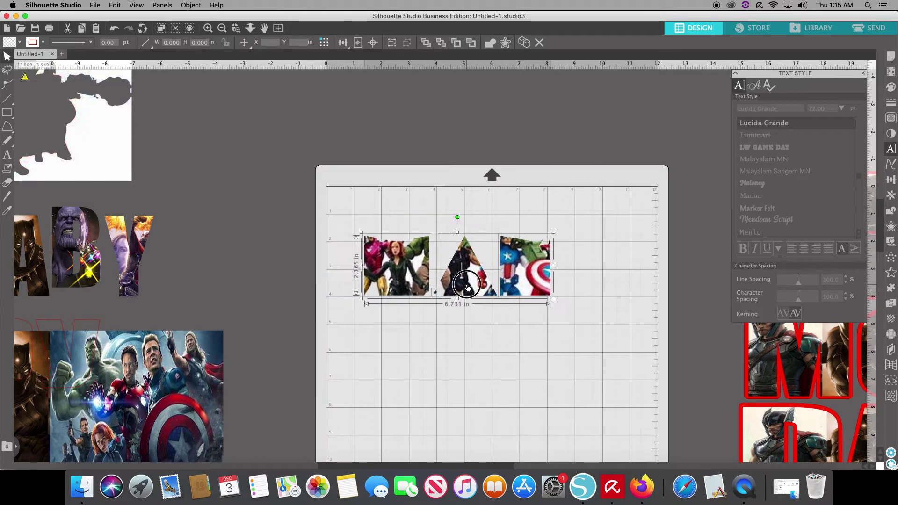
# Nudge the third letter into place, then move the cropped MAN letters off the mat, upper left
pyautogui.click(477, 304)
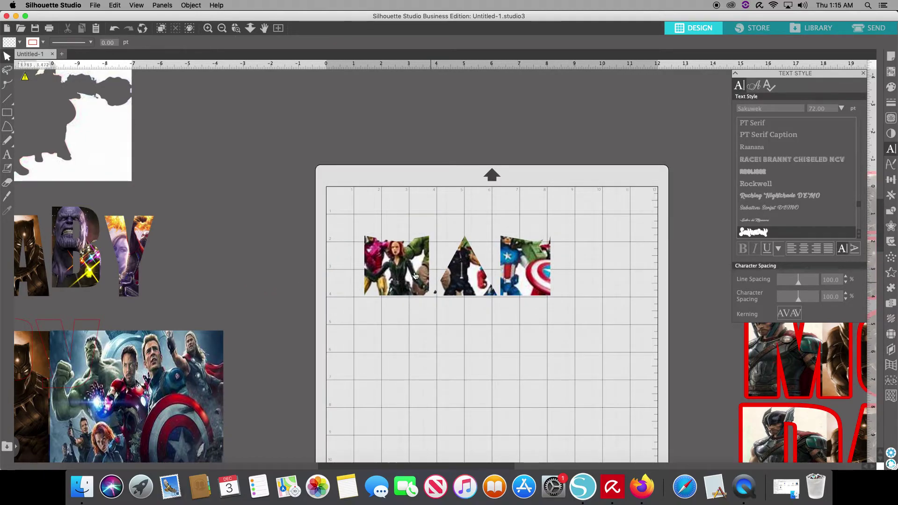
pyautogui.moveTo(512, 284)
pyautogui.mouseDown()
pyautogui.moveTo(461, 273)
pyautogui.moveTo(519, 284)
pyautogui.mouseUp()
pyautogui.moveTo(564, 309); pyautogui.dragTo(336, 215)
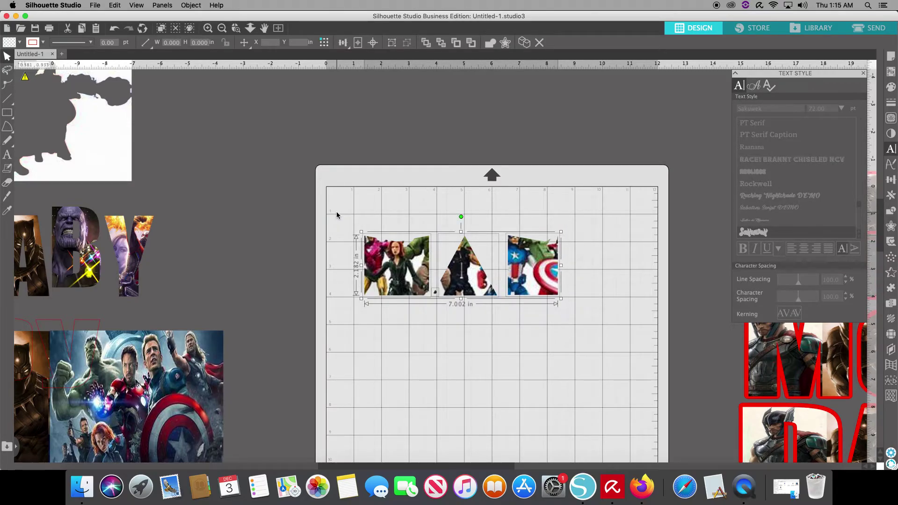
pyautogui.click(489, 327)
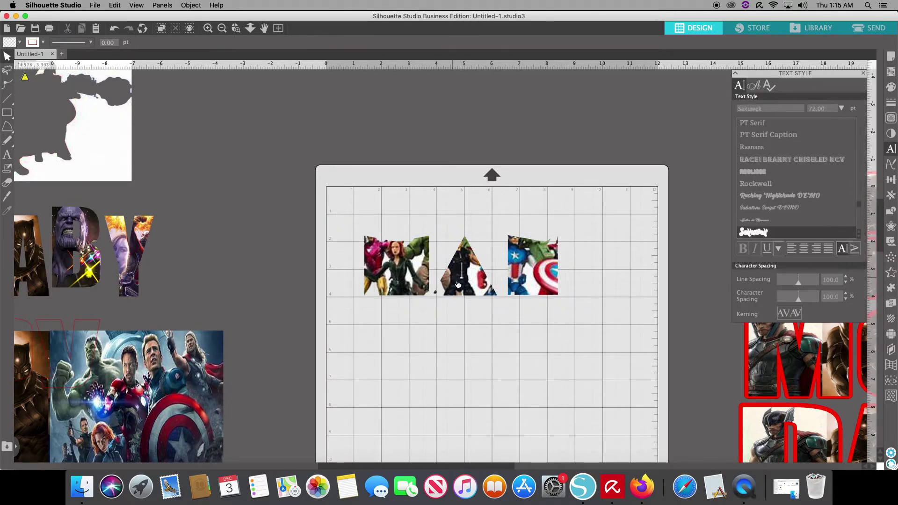
pyautogui.moveTo(457, 284); pyautogui.dragTo(313, 140)
pyautogui.click(513, 335)
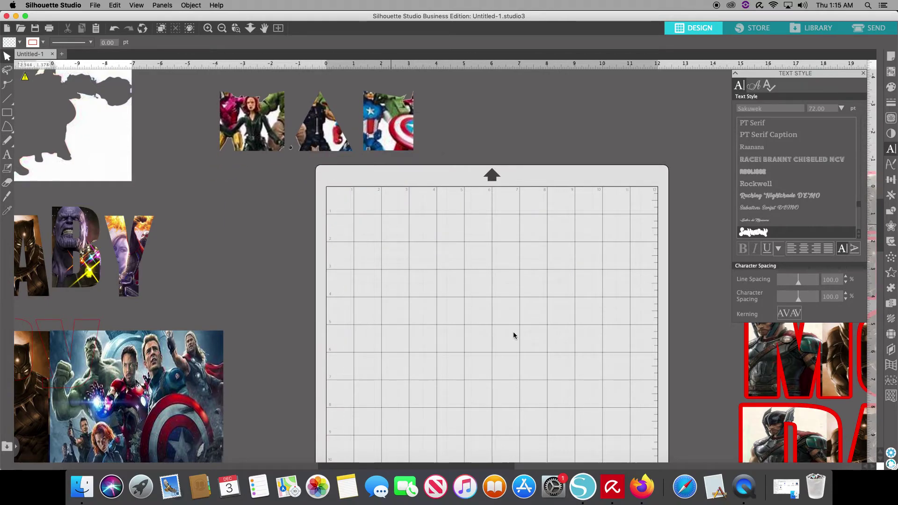
# Centre the picture-filled MOM letters on the mat and move the red MOM shape up above it
pyautogui.moveTo(814, 377); pyautogui.dragTo(360, 309)
pyautogui.click(685, 410)
pyautogui.moveTo(782, 383); pyautogui.dragTo(366, 323)
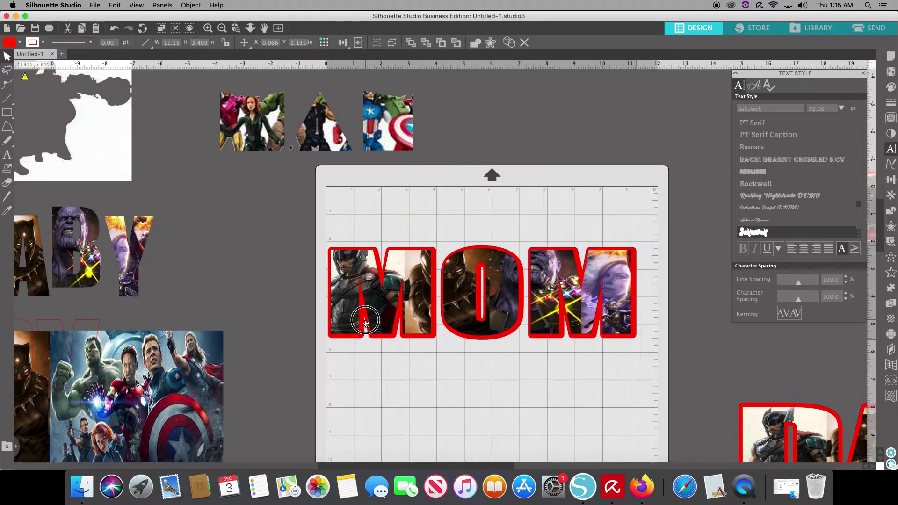
pyautogui.click(433, 317)
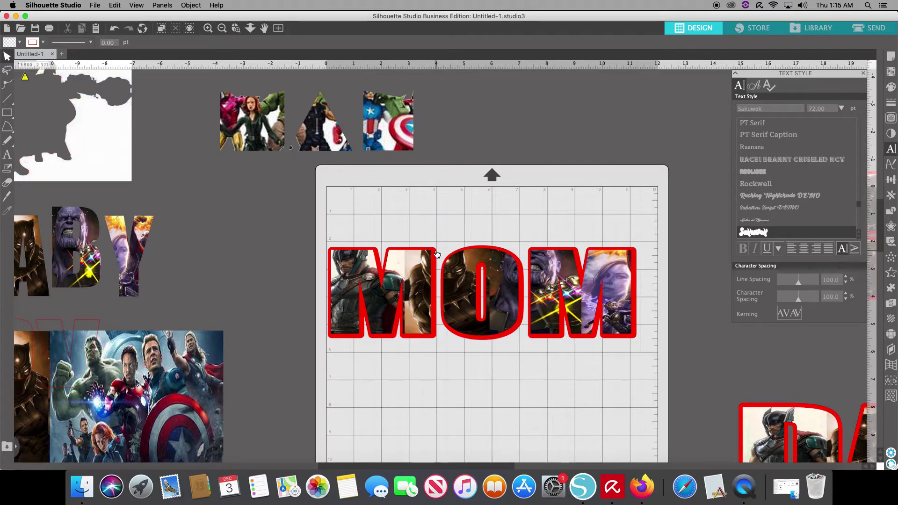
pyautogui.moveTo(423, 250); pyautogui.dragTo(563, 70)
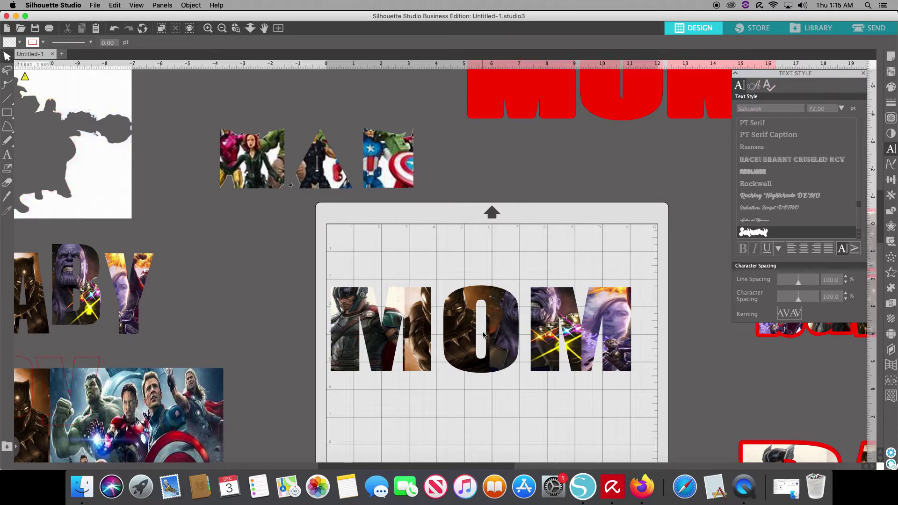
pyautogui.rightClick(476, 309)
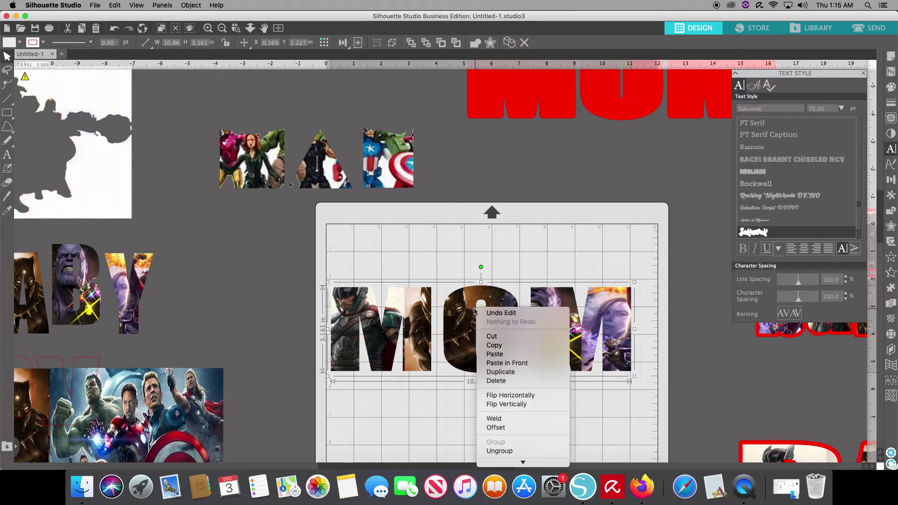
# Add an offset outline around the picture MOM, lowering its distance from 0.125 to 0.095 in
pyautogui.click(528, 426)
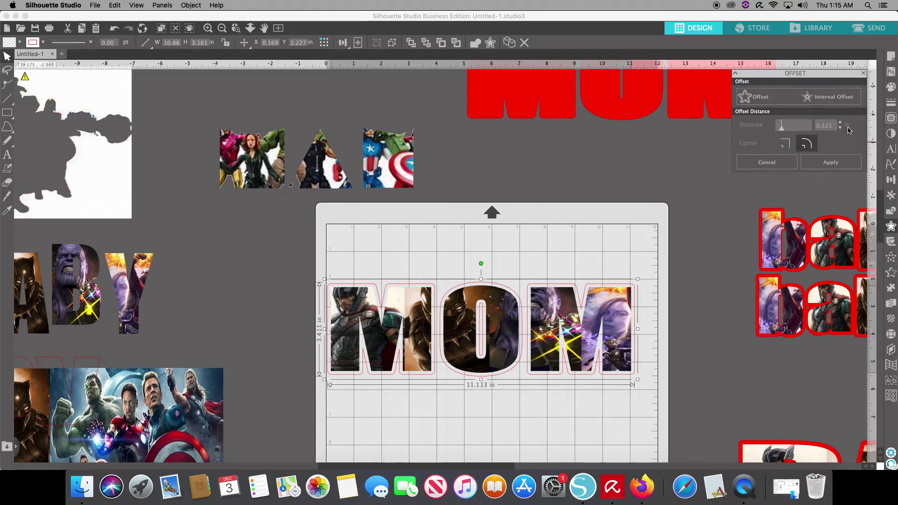
pyautogui.click(840, 128)
pyautogui.click(841, 129)
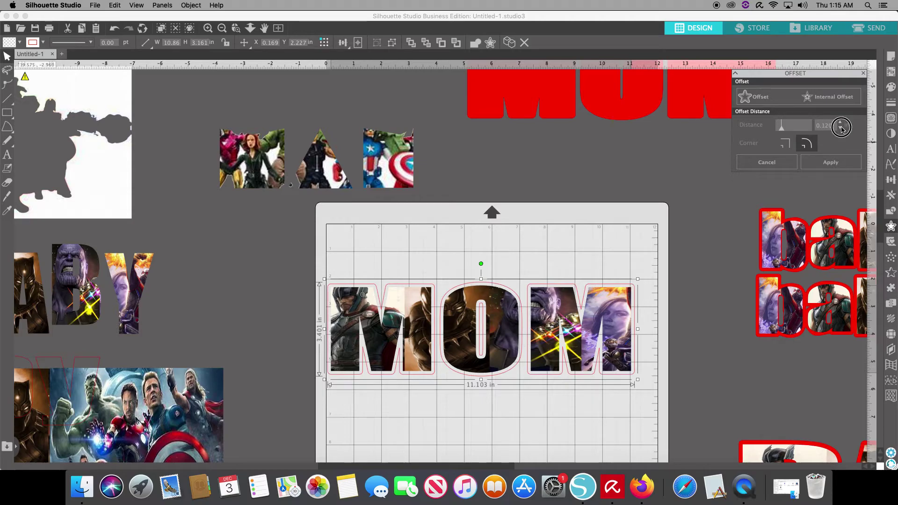
pyautogui.click(840, 129)
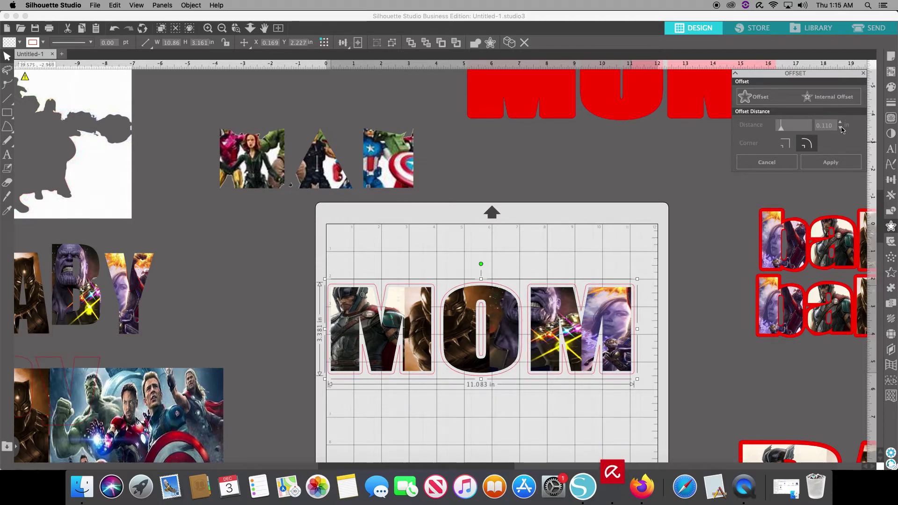
pyautogui.click(840, 129)
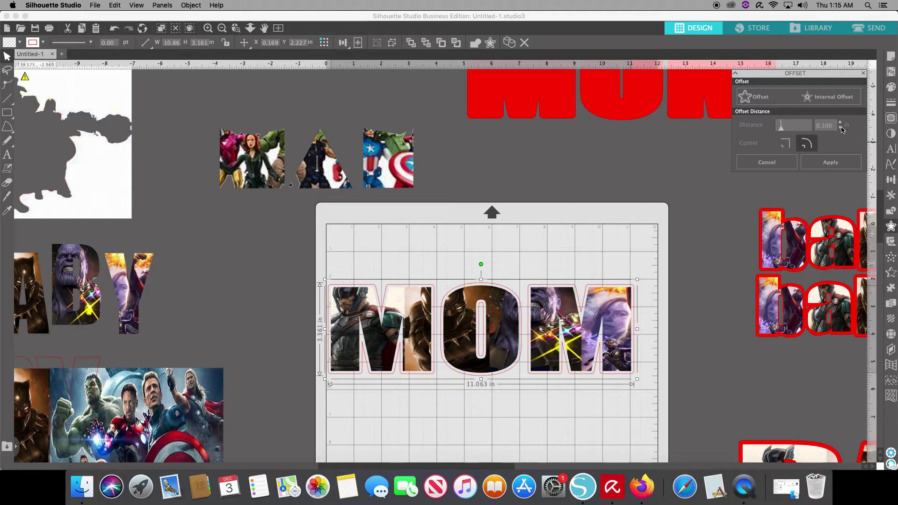
pyautogui.click(841, 128)
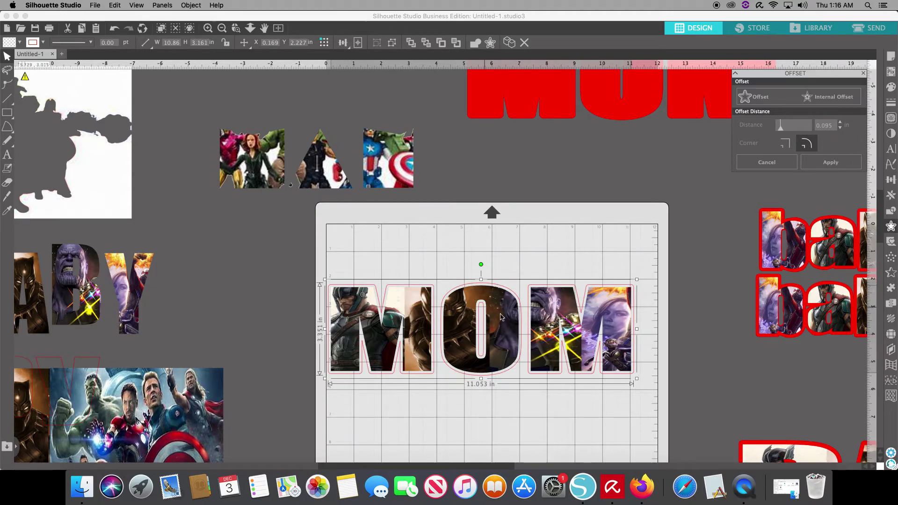
pyautogui.click(502, 256)
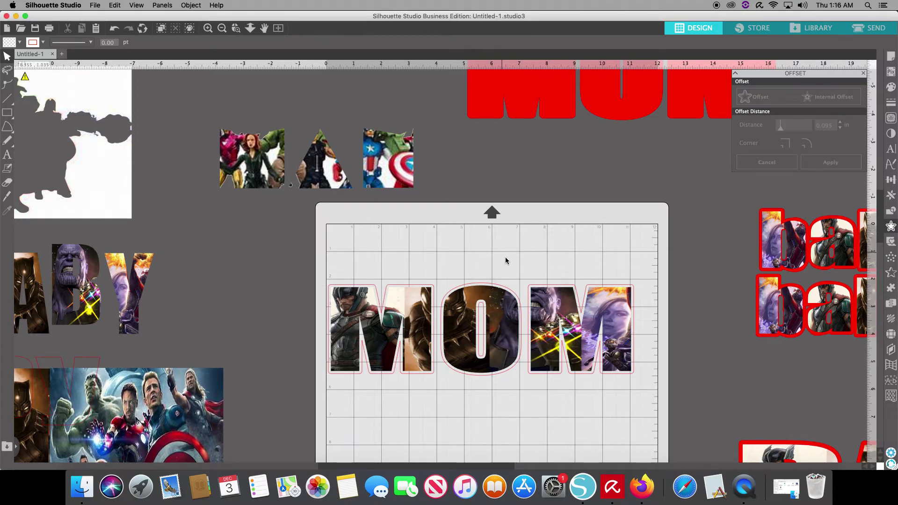
# Lift the picture MOM off its offset outline, shift the MAN letters up-left, and select the outline
pyautogui.moveTo(506, 316); pyautogui.dragTo(520, 204)
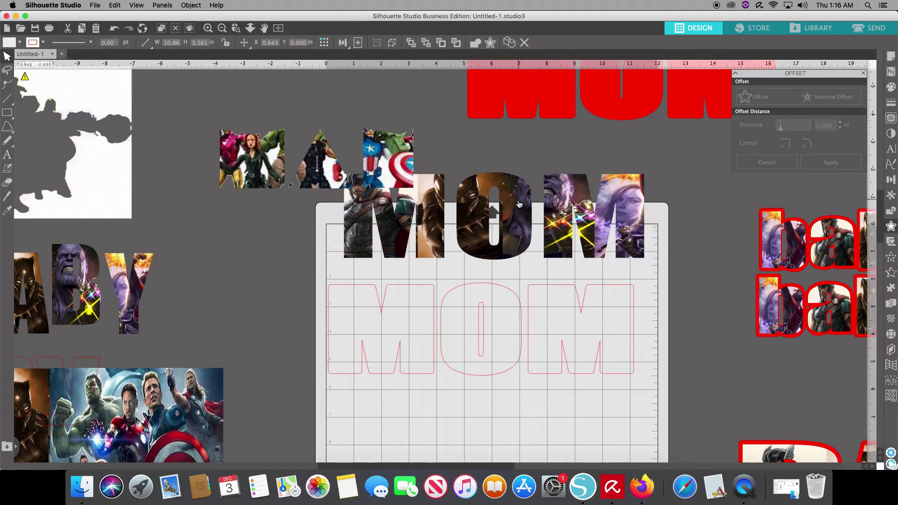
pyautogui.moveTo(647, 303); pyautogui.dragTo(365, 278)
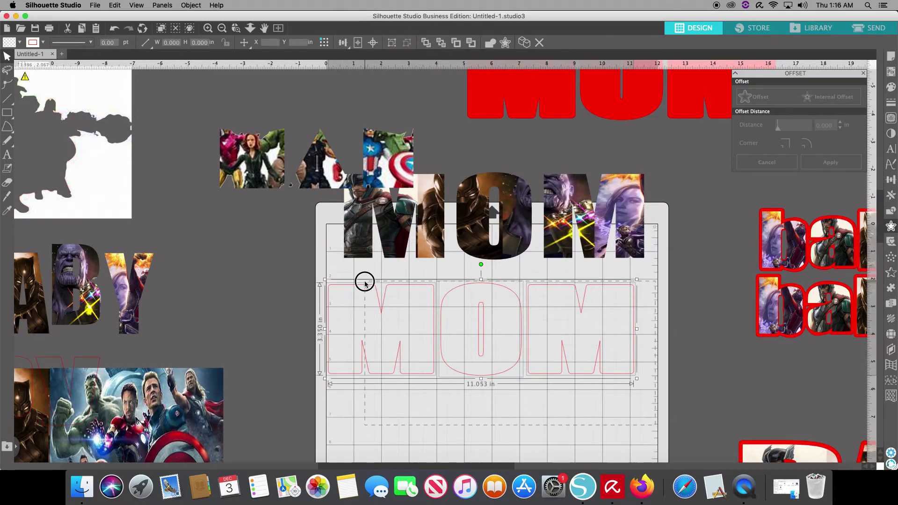
pyautogui.moveTo(314, 171); pyautogui.dragTo(204, 131)
pyautogui.doubleClick(205, 131)
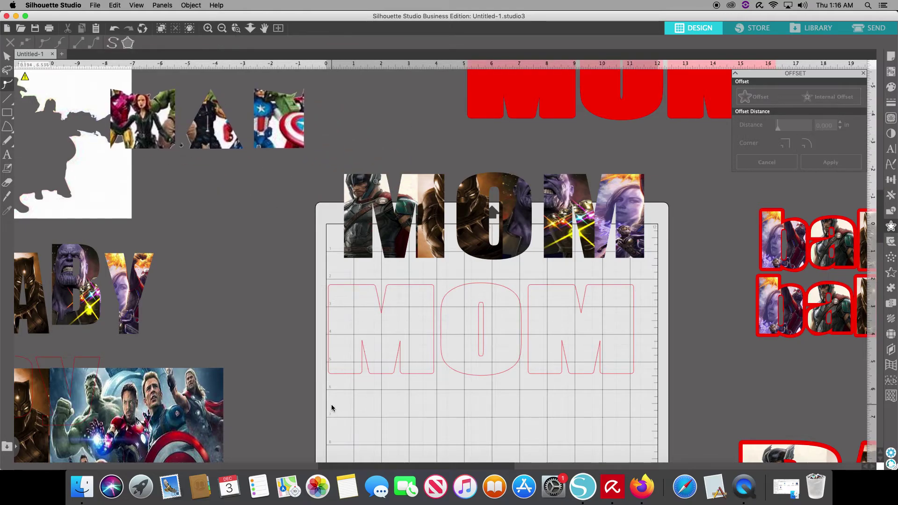
pyautogui.click(425, 316)
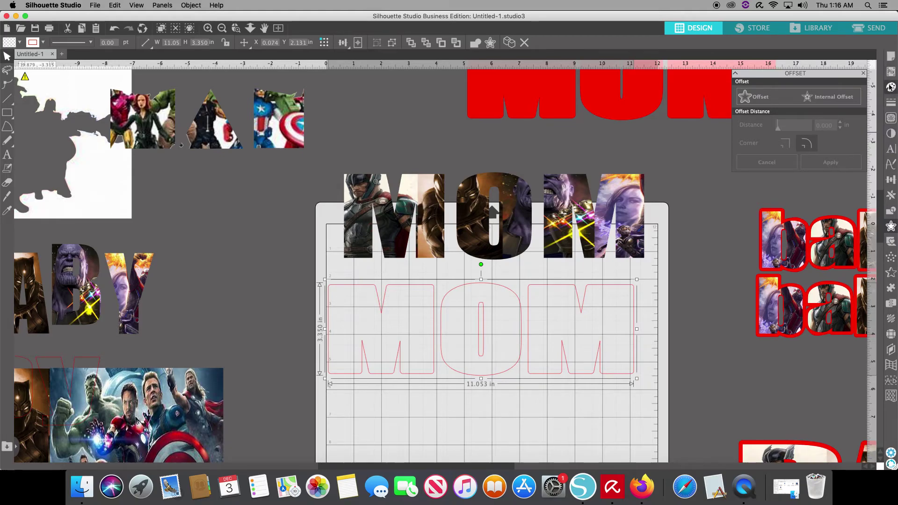
# Fill the MOM offset outline black and lay the picture MOM back on top of it
pyautogui.click(890, 87)
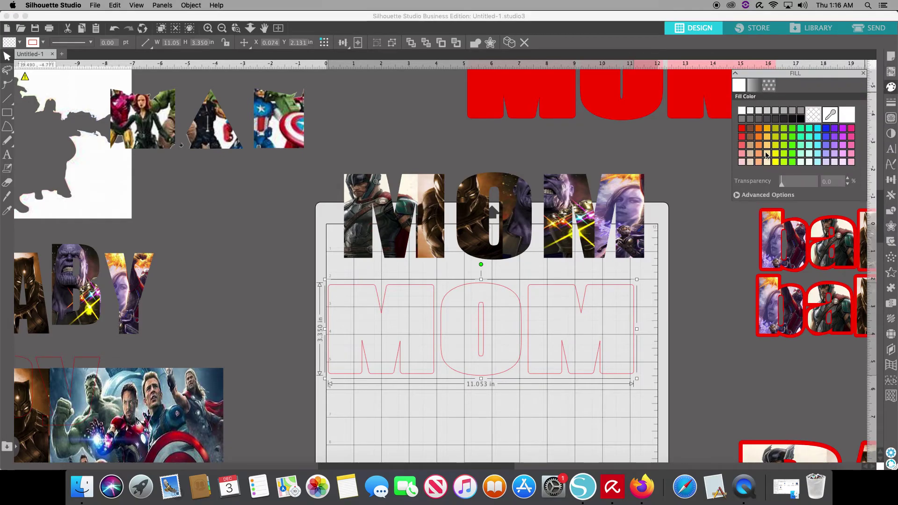
pyautogui.click(792, 120)
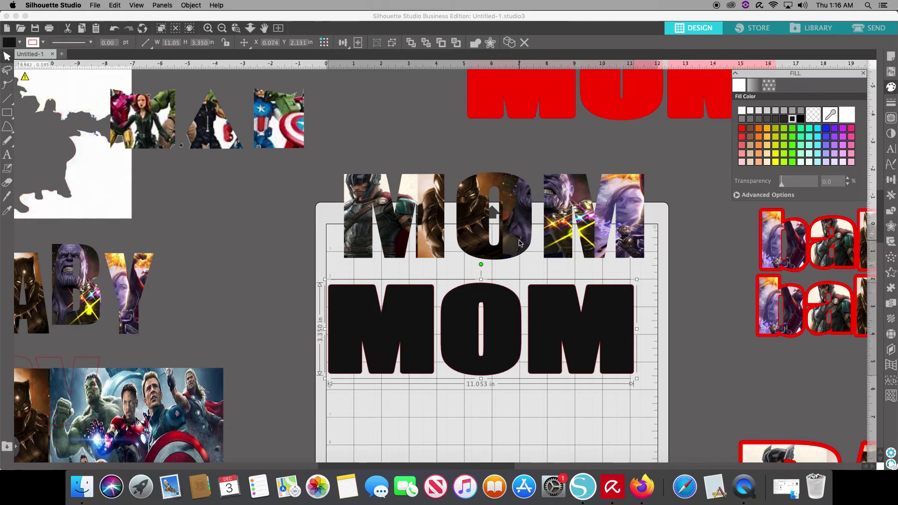
pyautogui.moveTo(518, 248); pyautogui.dragTo(506, 356)
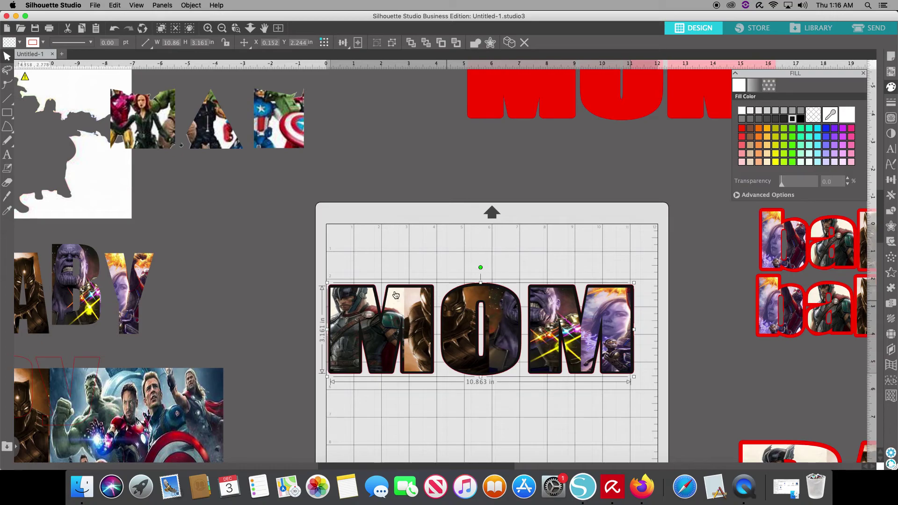